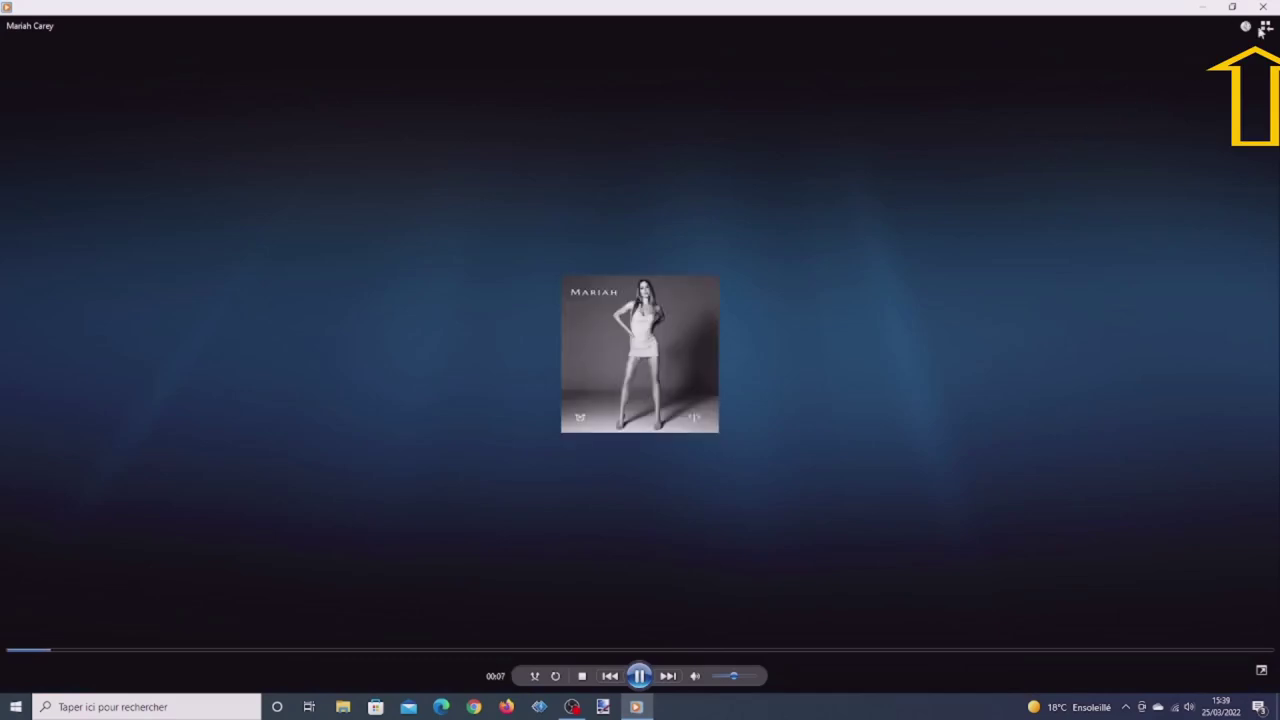
- Switch the player to its library view and rip all checked tracks of the CD "#1's"
{"action": "left_click", "coordinate": [1266, 28]}
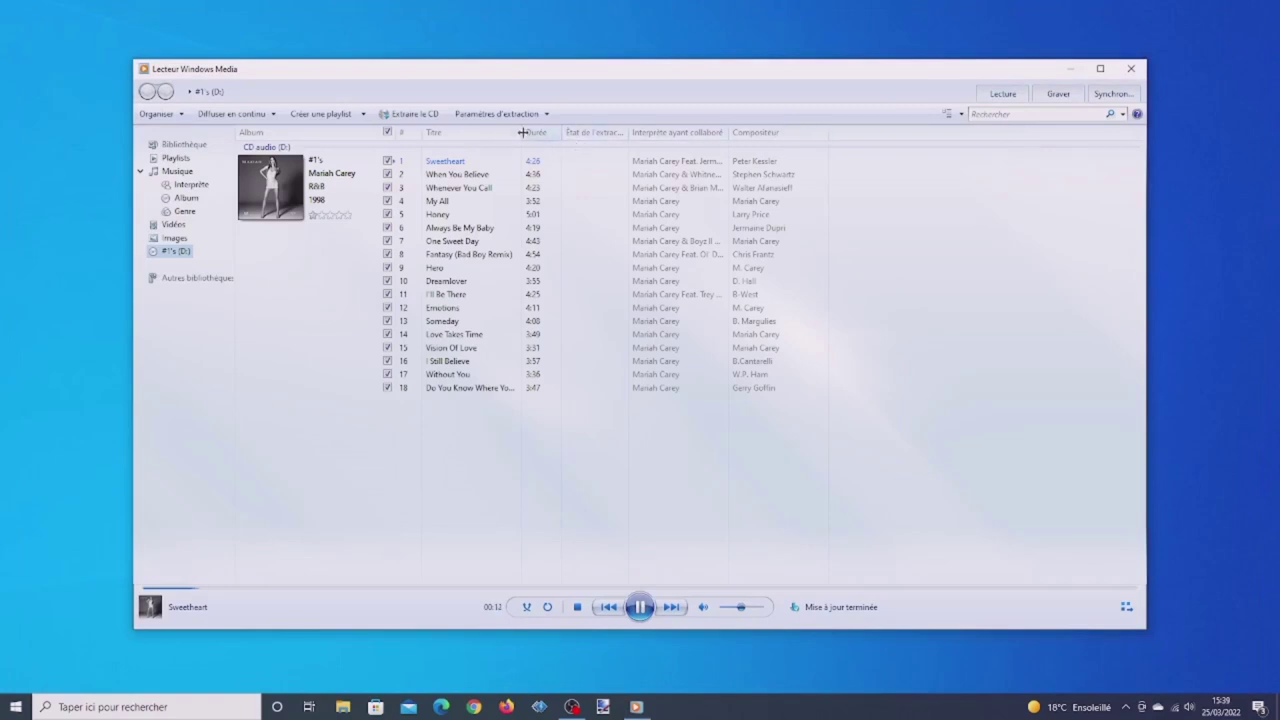
{"action": "left_click", "coordinate": [413, 116]}
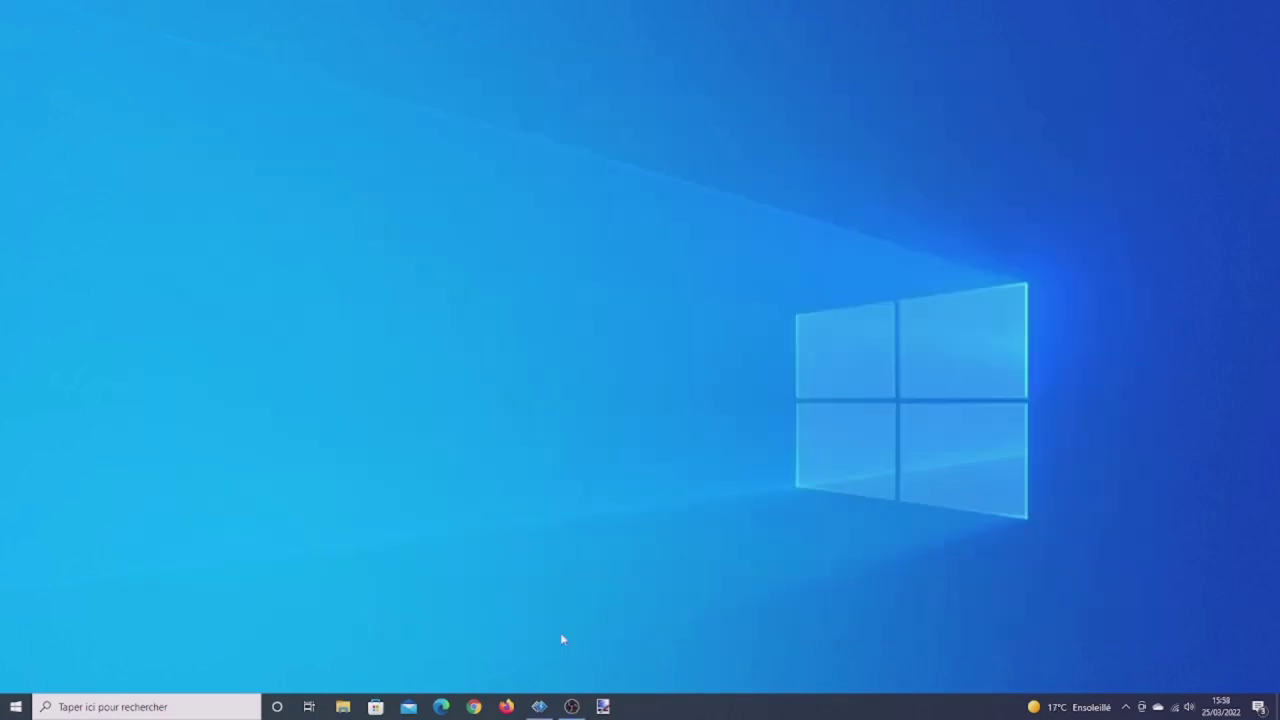
- Open Ce PC in File Explorer and play the audio CD in DVD drive D:
{"action": "left_click", "coordinate": [342, 707]}
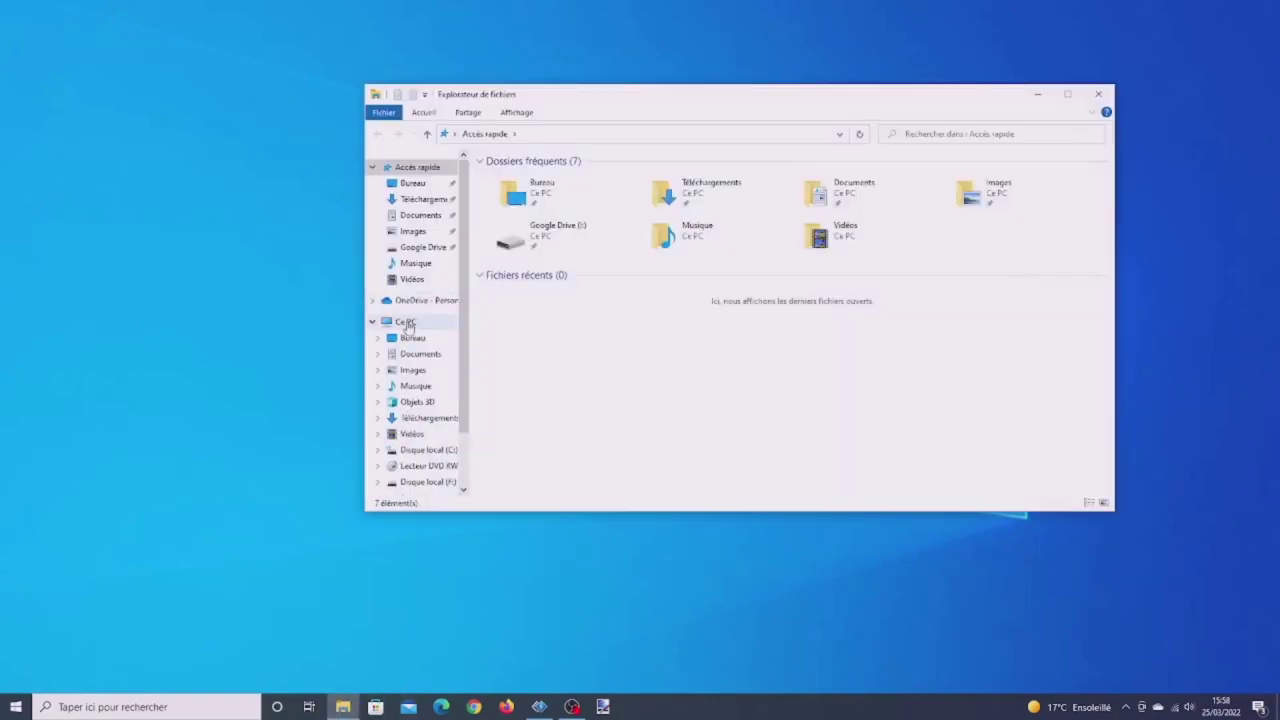
{"action": "left_click", "coordinate": [405, 322]}
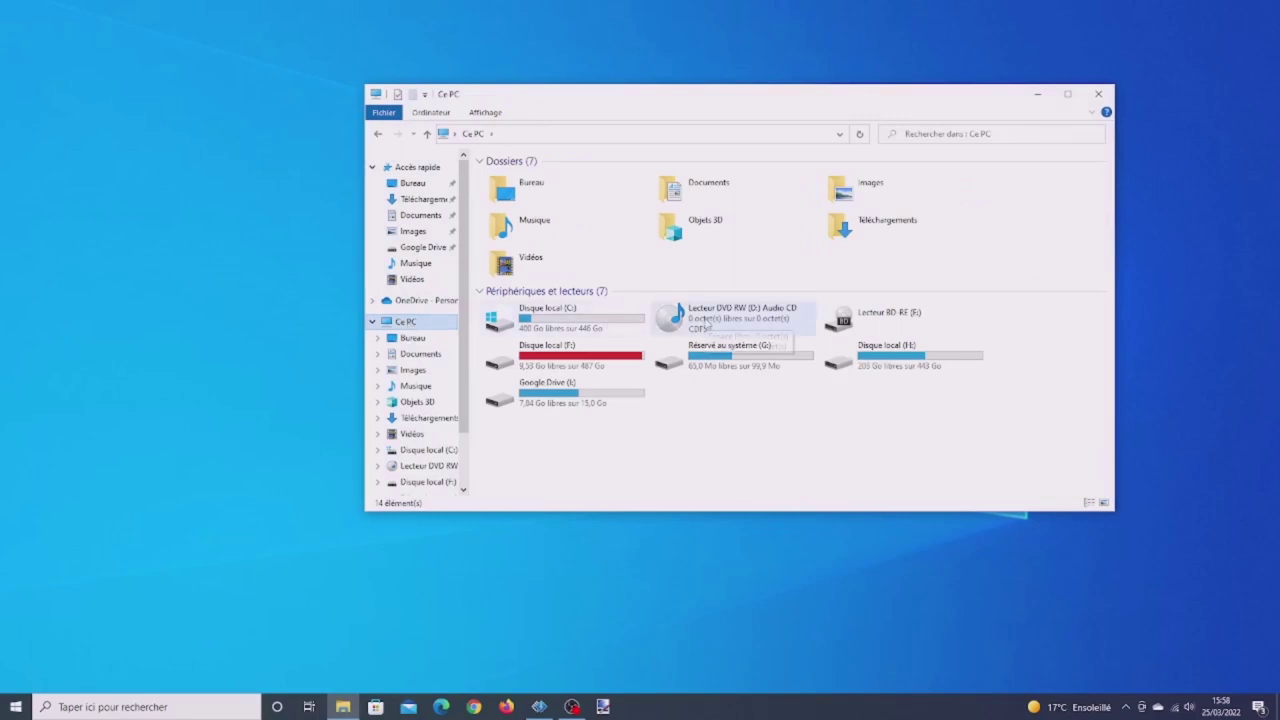
{"action": "left_click", "coordinate": [711, 318]}
{"action": "right_click", "coordinate": [716, 317]}
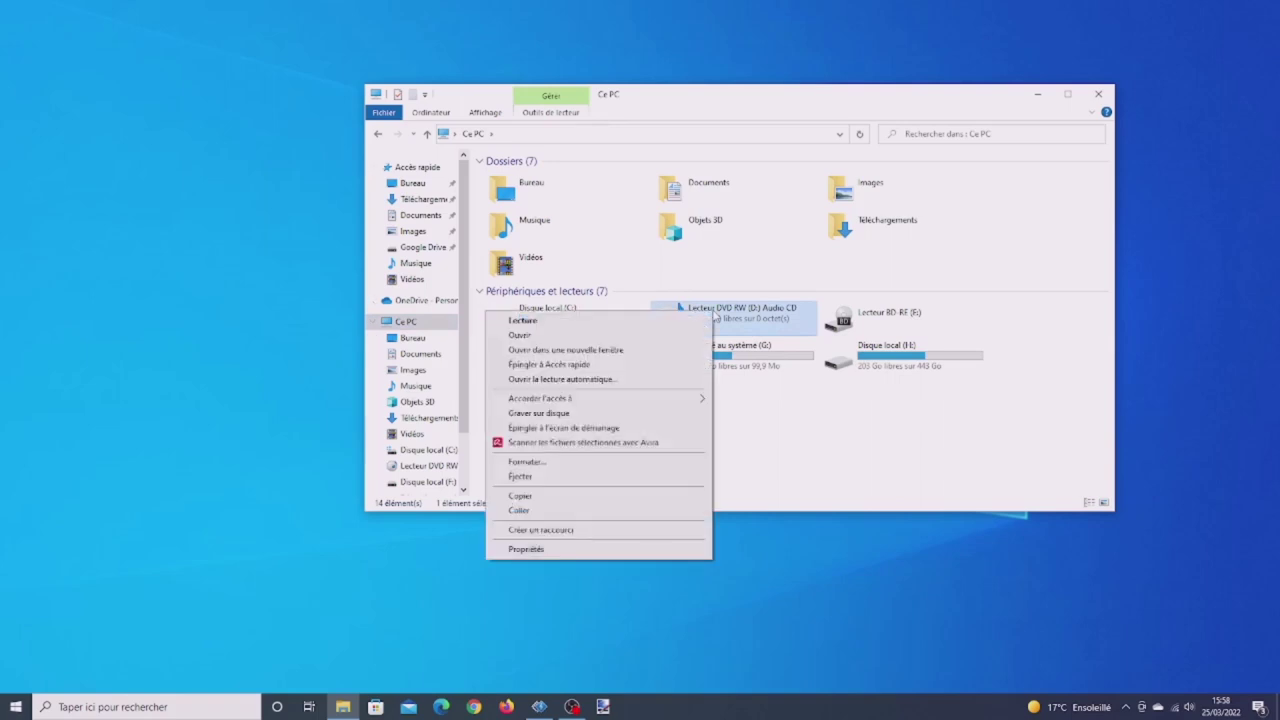
{"action": "left_click", "coordinate": [603, 320]}
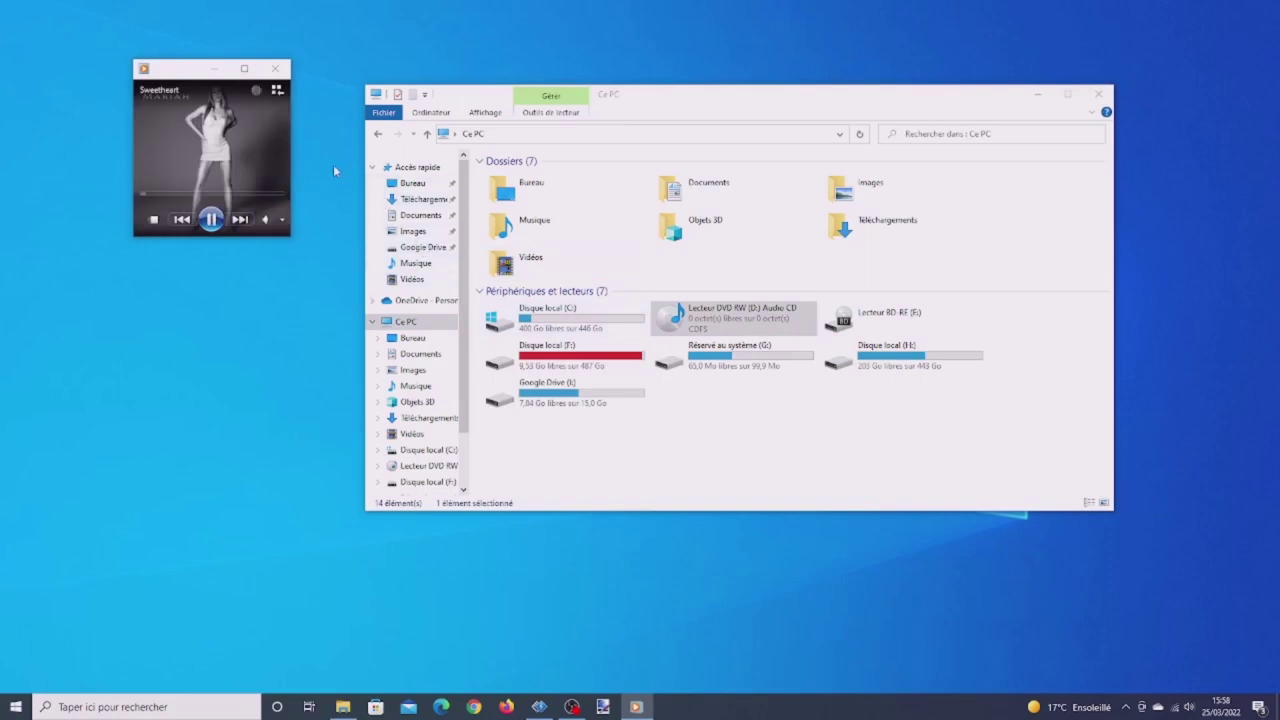
- Pause the CD playback and switch the player to its library view
{"action": "left_click", "coordinate": [211, 222]}
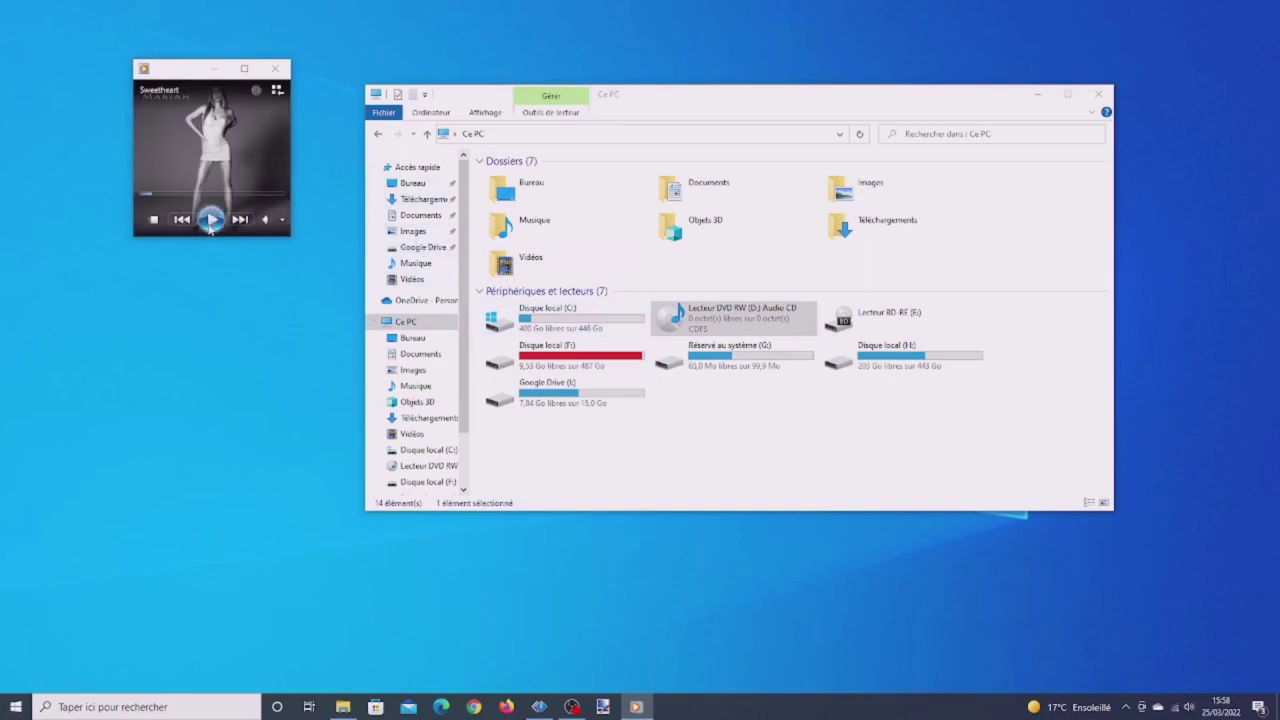
{"action": "left_click", "coordinate": [279, 92]}
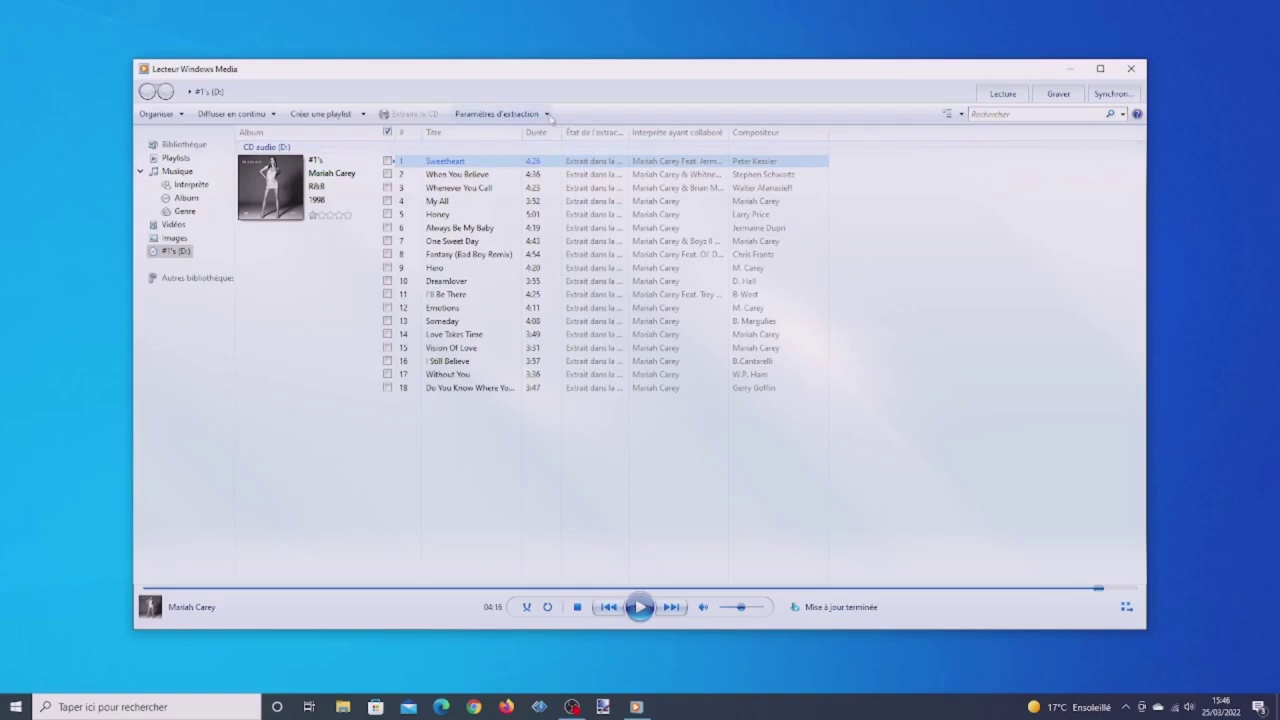
- Set the CD extraction audio quality to 320 Kbits/s (qualité optimale), with MP3 as the format
{"action": "left_click", "coordinate": [546, 114]}
{"action": "mouse_move", "coordinate": [560, 136]}
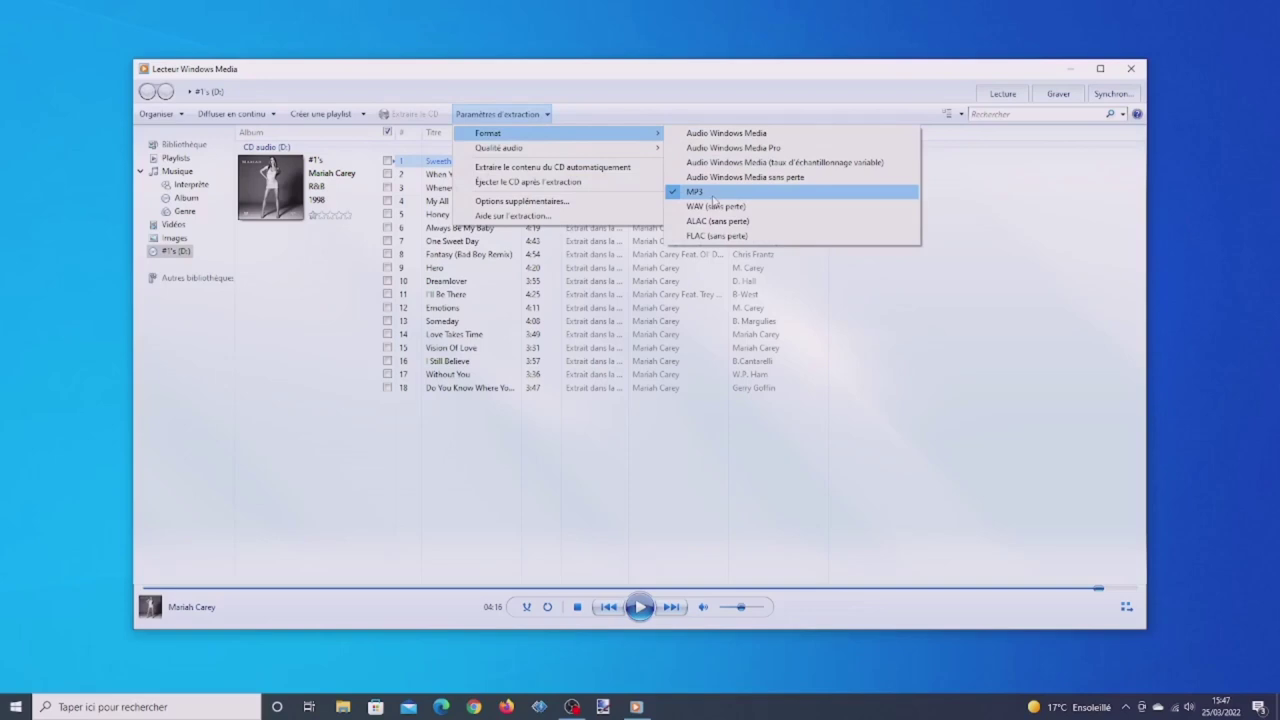
{"action": "mouse_move", "coordinate": [618, 155]}
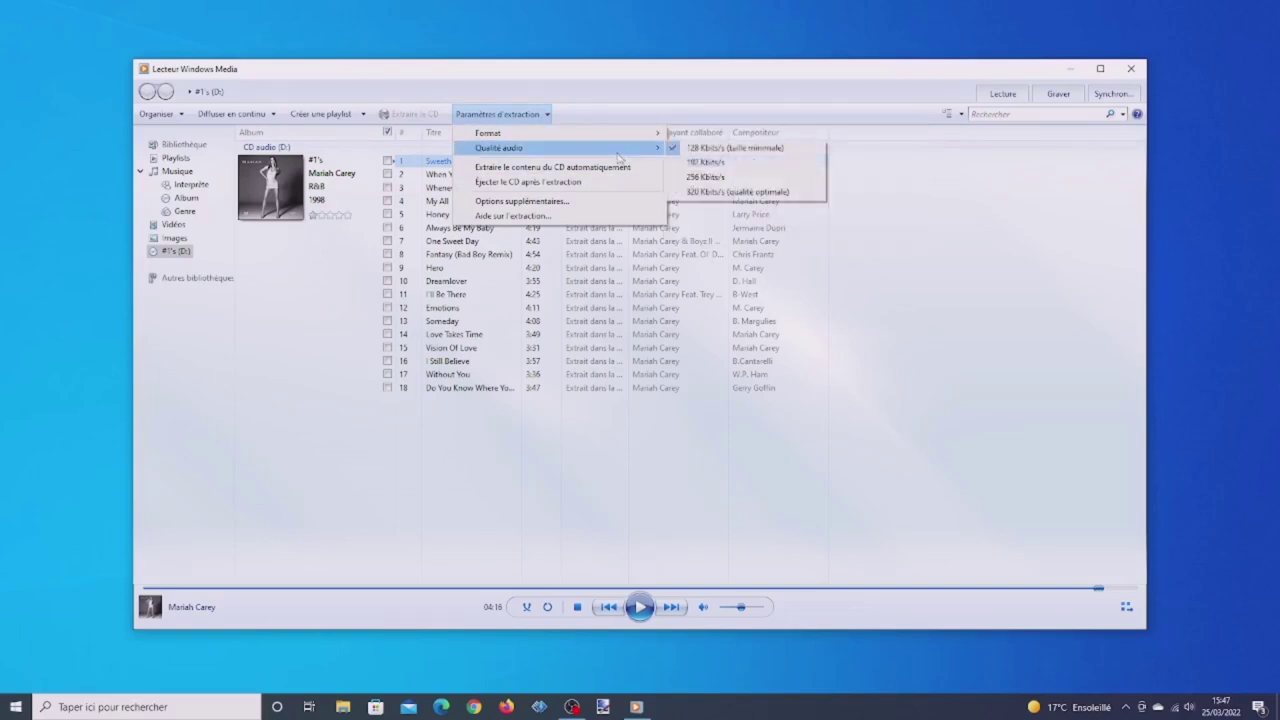
{"action": "left_click", "coordinate": [726, 192]}
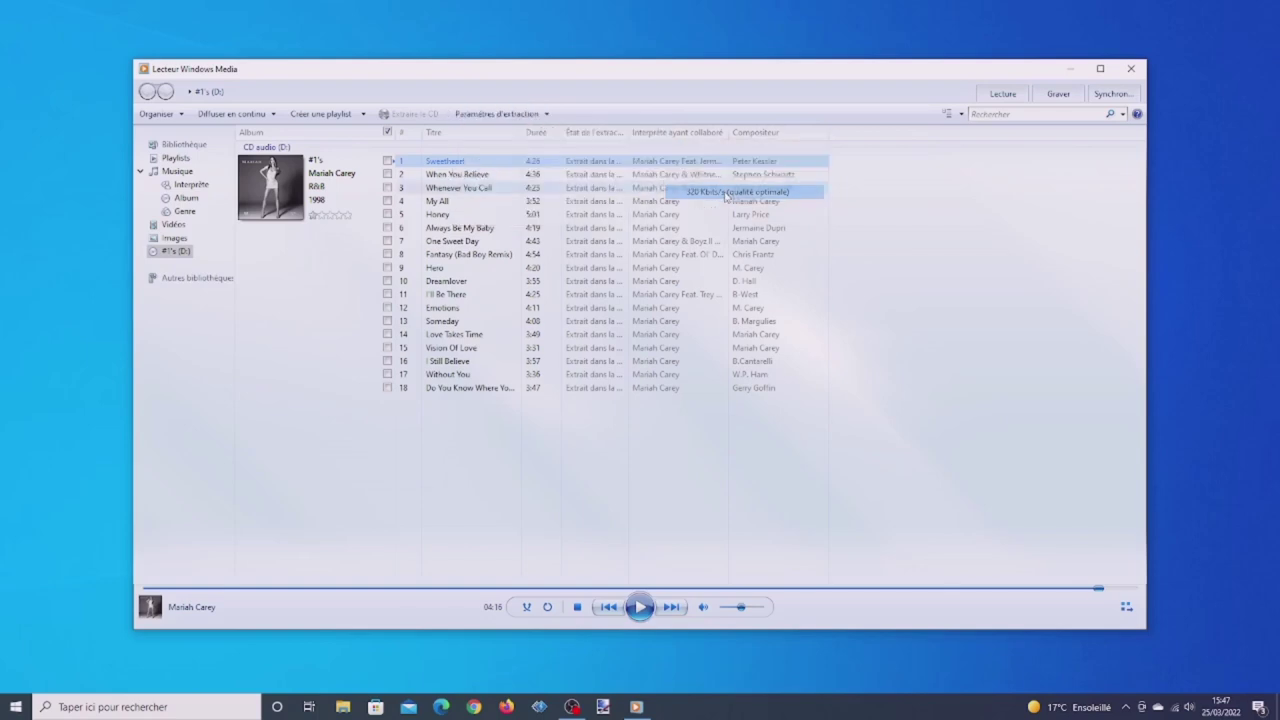
- Review the additional extraction options, including the music storage location, and close the options and the media player
{"action": "left_click", "coordinate": [545, 115]}
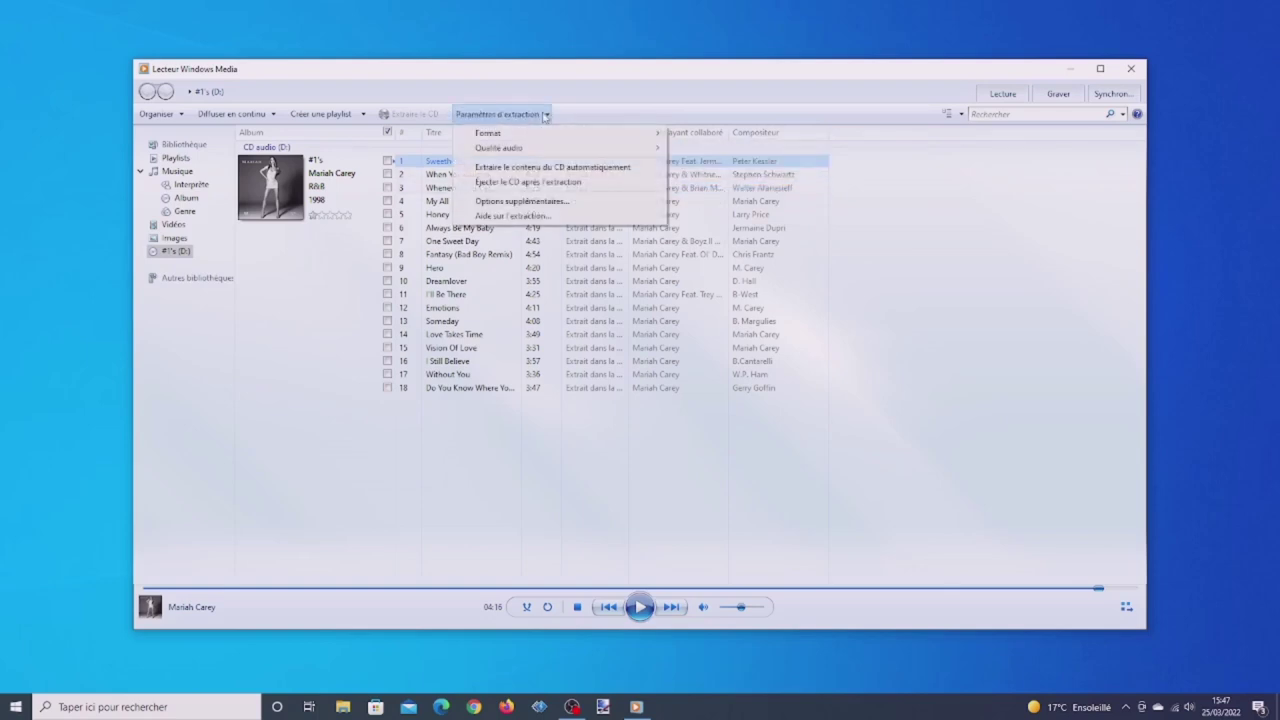
{"action": "left_click", "coordinate": [551, 203]}
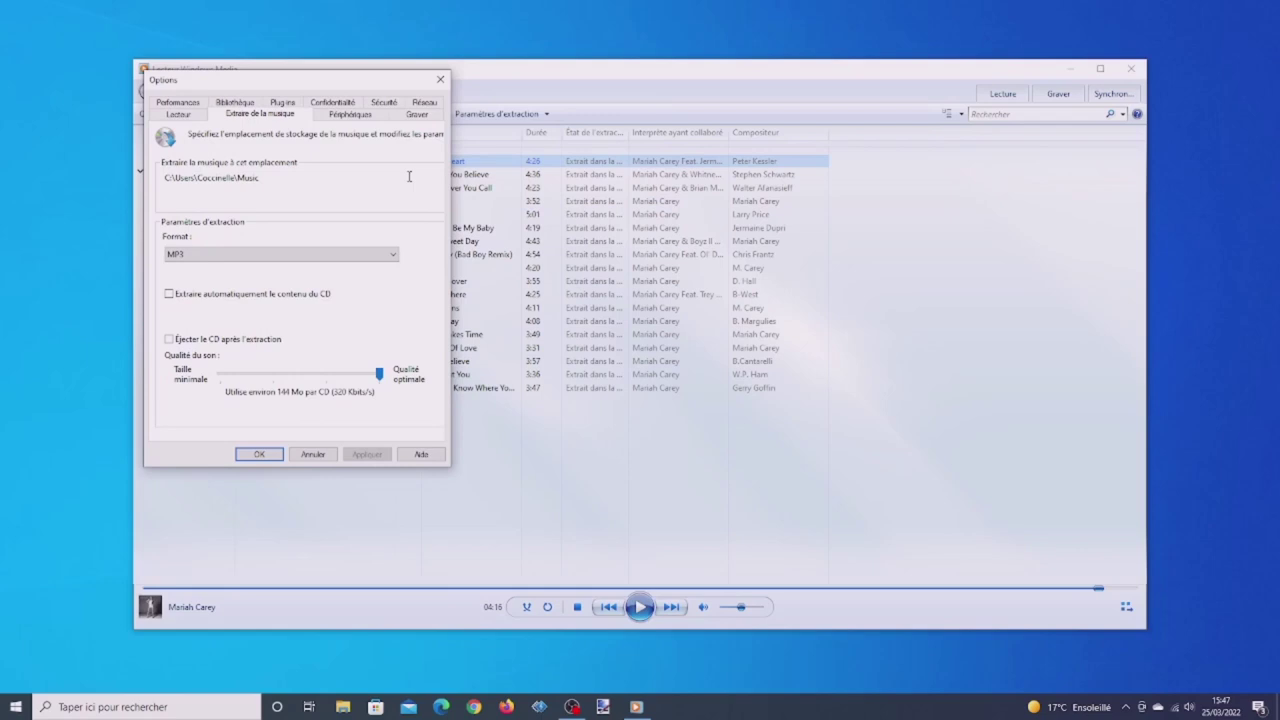
{"action": "left_click", "coordinate": [440, 79]}
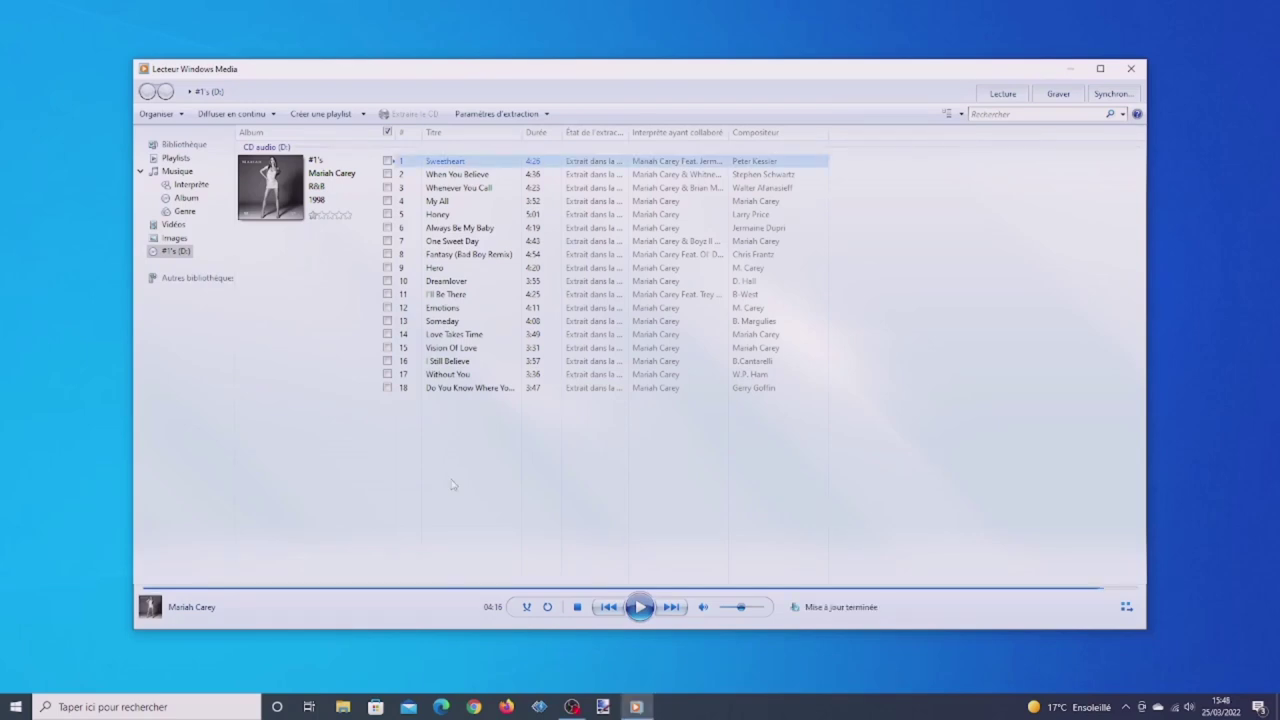
{"action": "left_click", "coordinate": [1125, 70]}
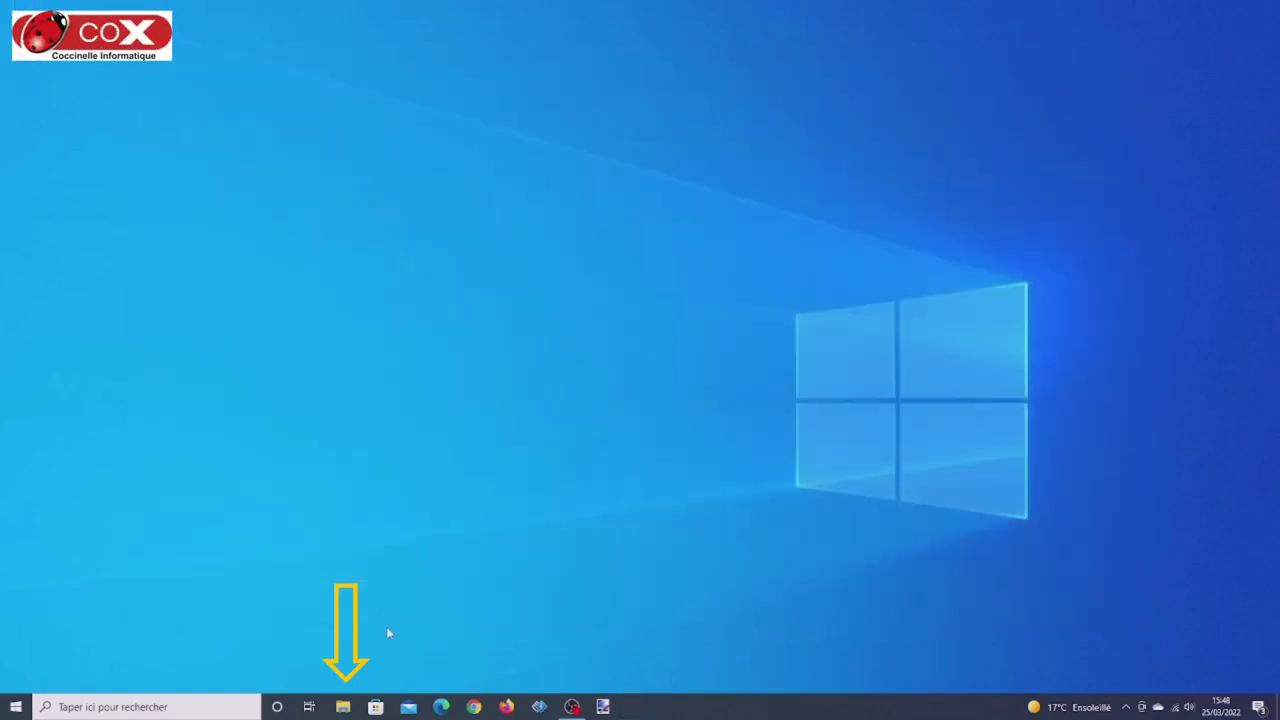
- Open the "#1's" album folder inside the Mariah Carey folder of Musique to check the ripped tracks
{"action": "left_click", "coordinate": [343, 707]}
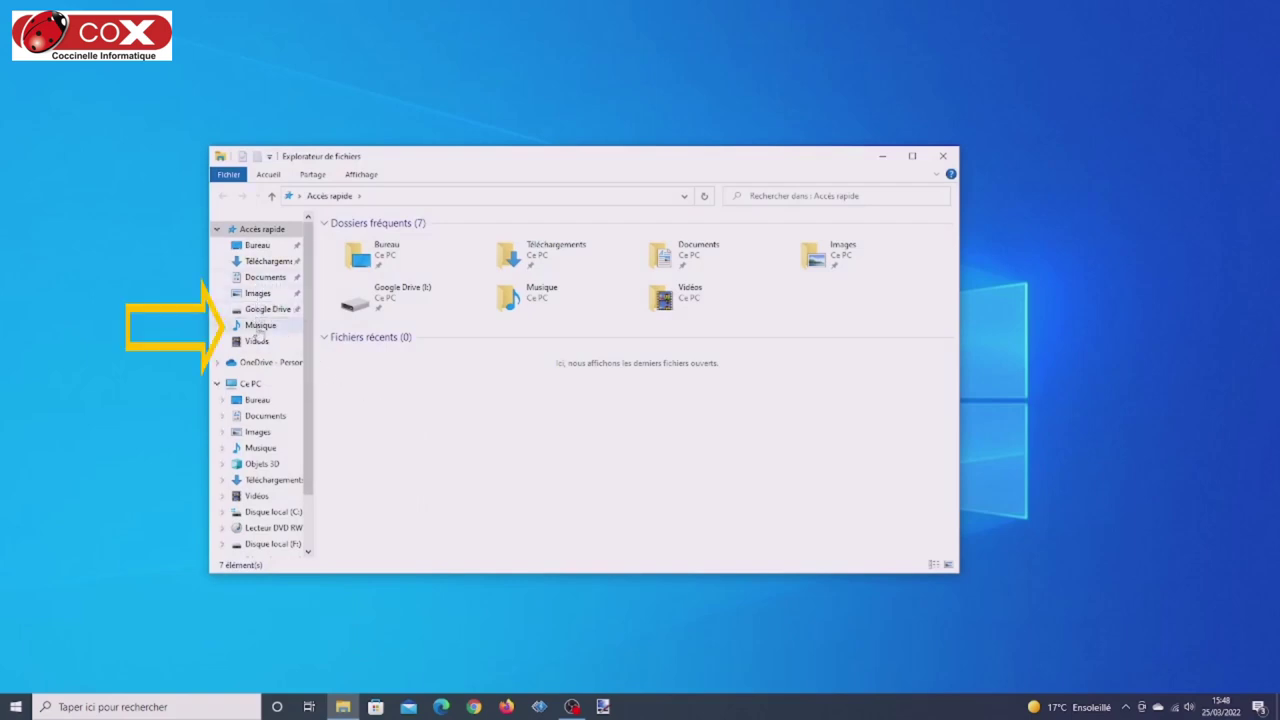
{"action": "left_click", "coordinate": [258, 328]}
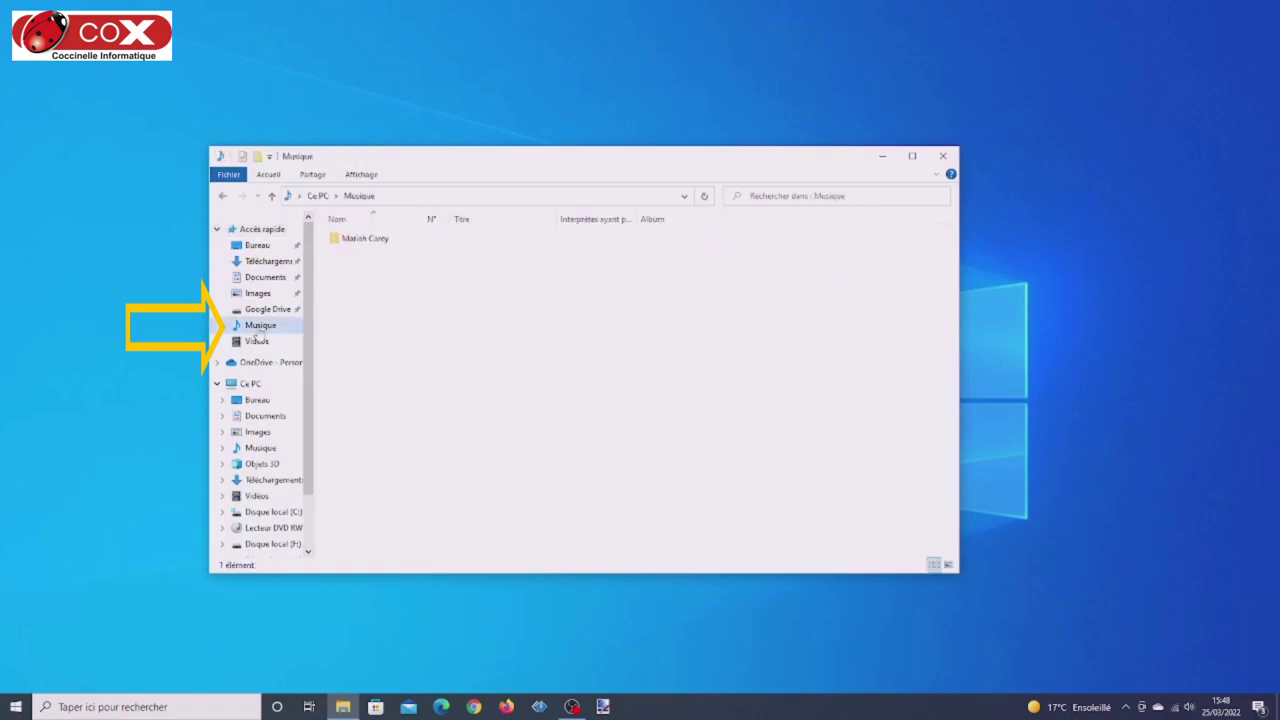
{"action": "left_click", "coordinate": [384, 243]}
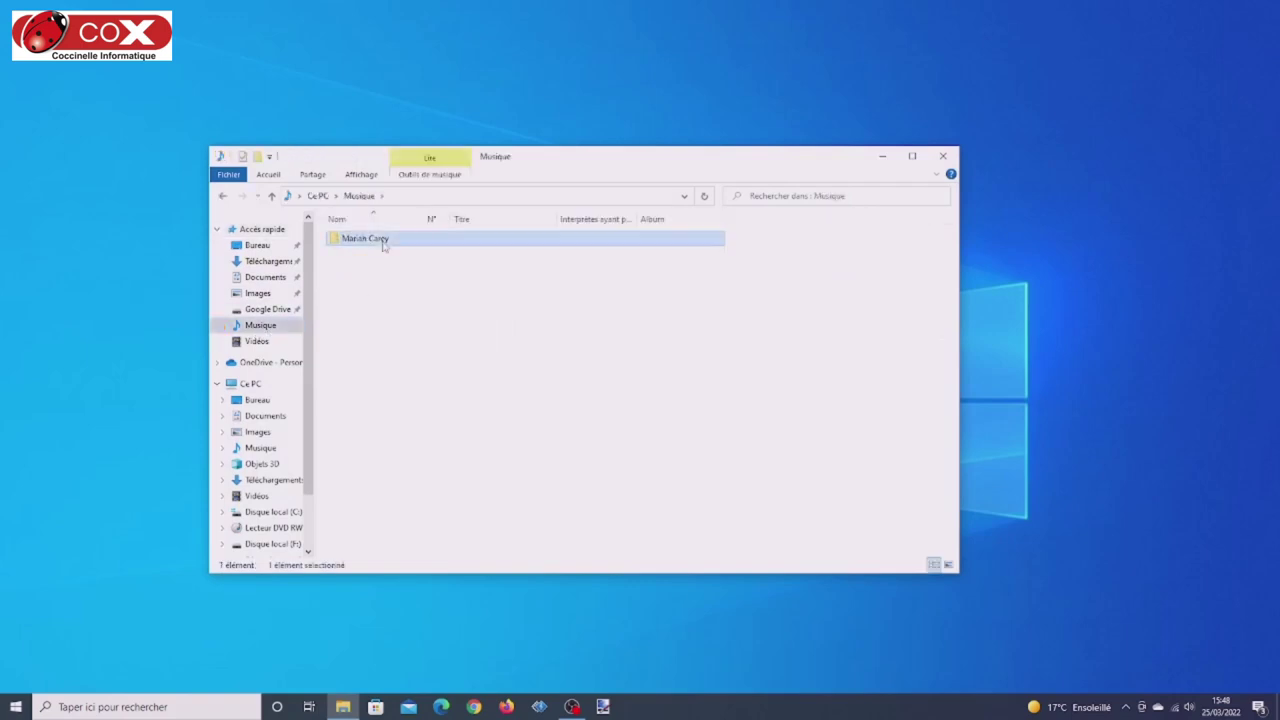
{"action": "double_click", "coordinate": [378, 243]}
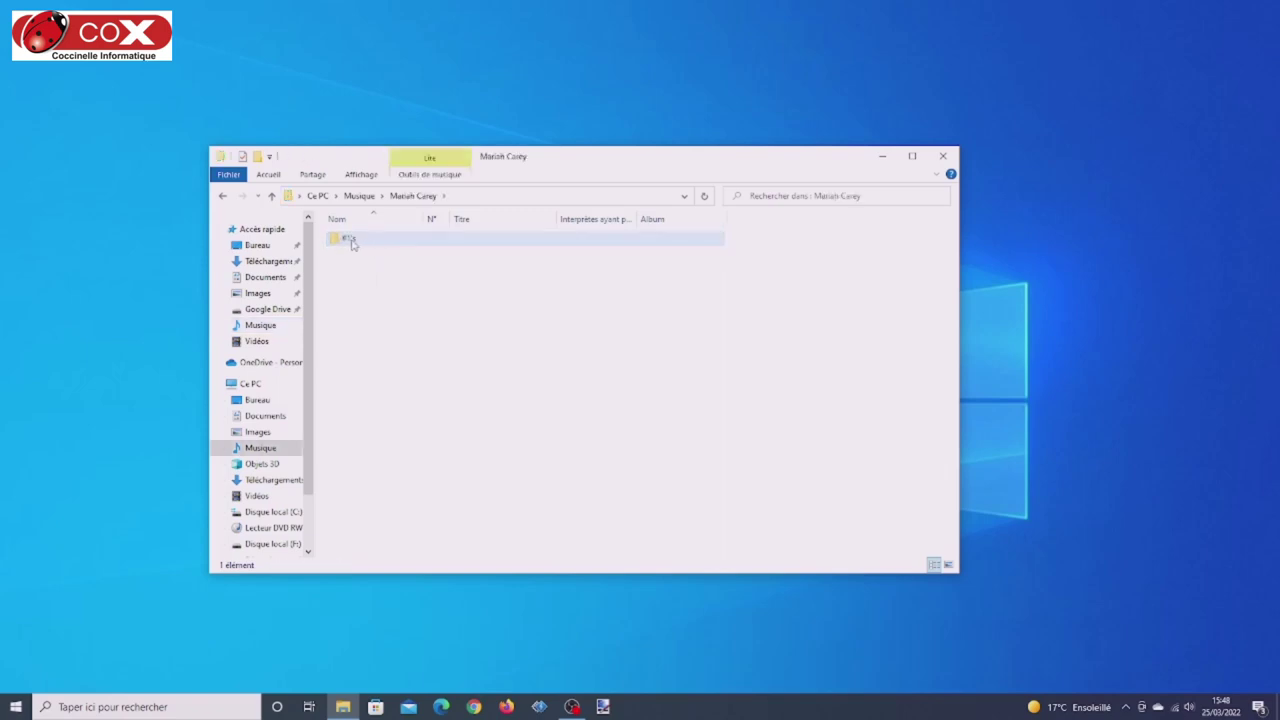
{"action": "double_click", "coordinate": [355, 244]}
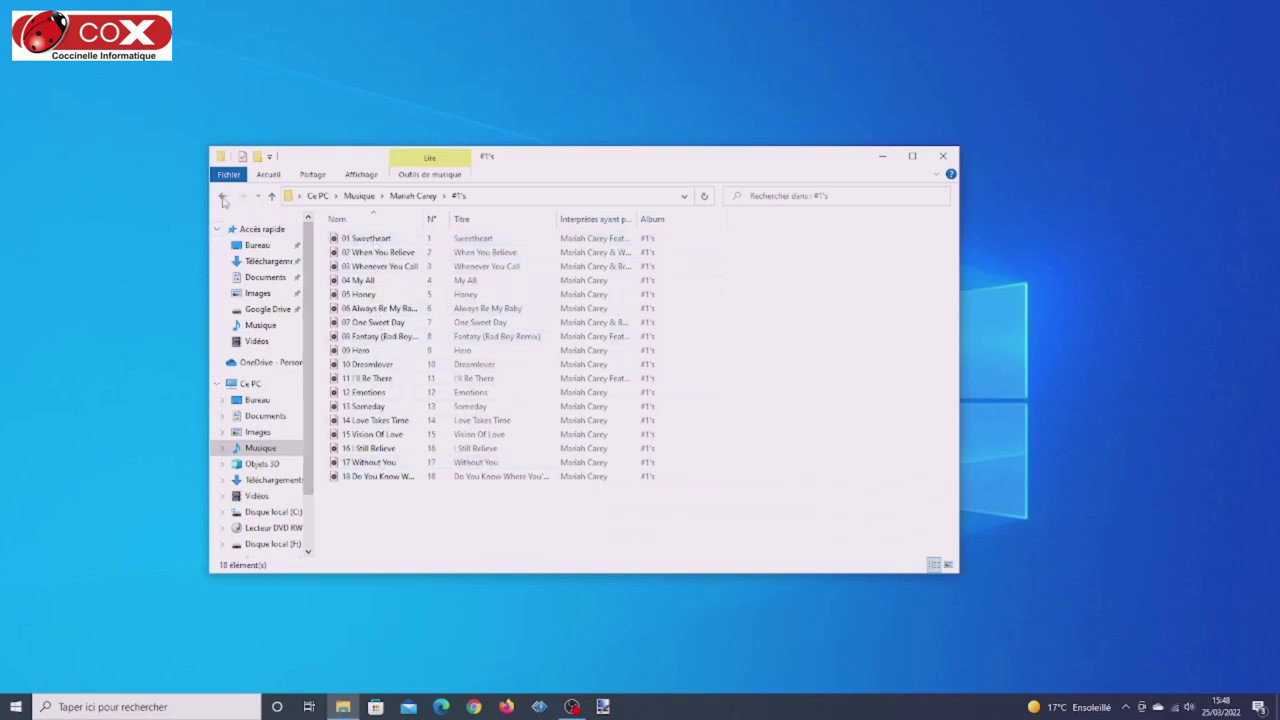
- Return to the Musique folder and copy the Mariah Carey folder to the clipboard
{"action": "left_click", "coordinate": [223, 198]}
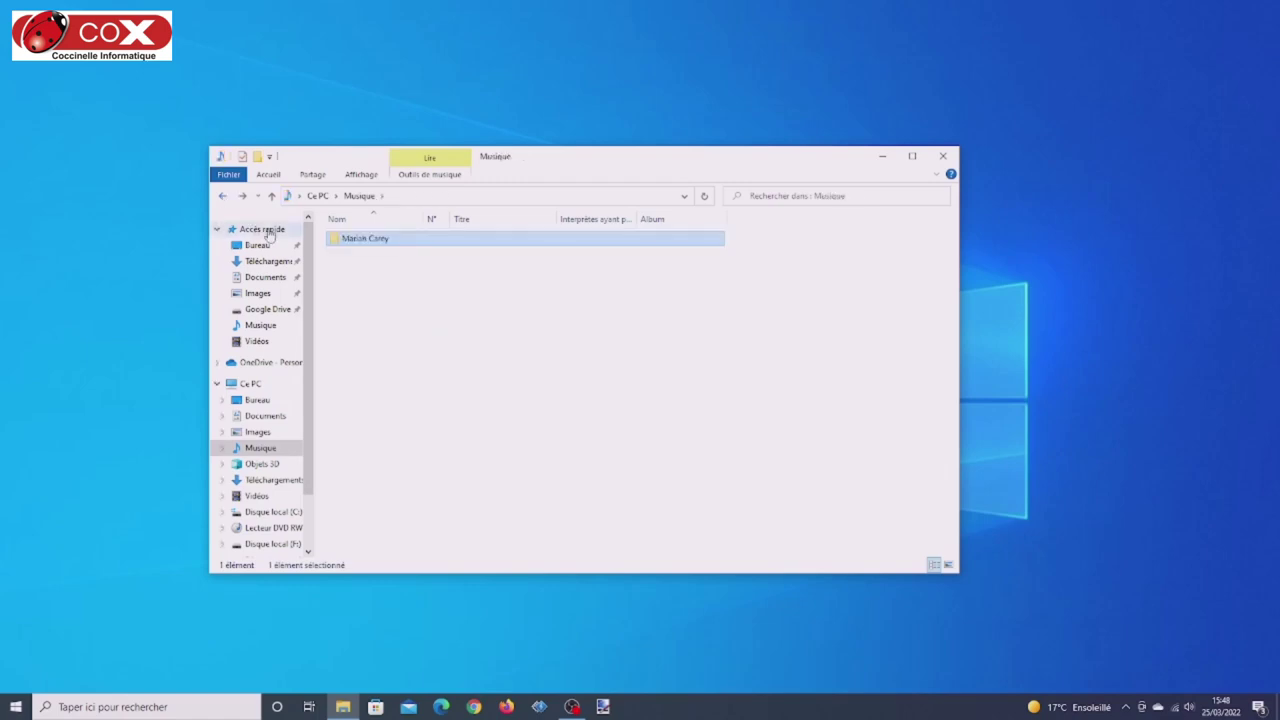
{"action": "mouse_move", "coordinate": [367, 243]}
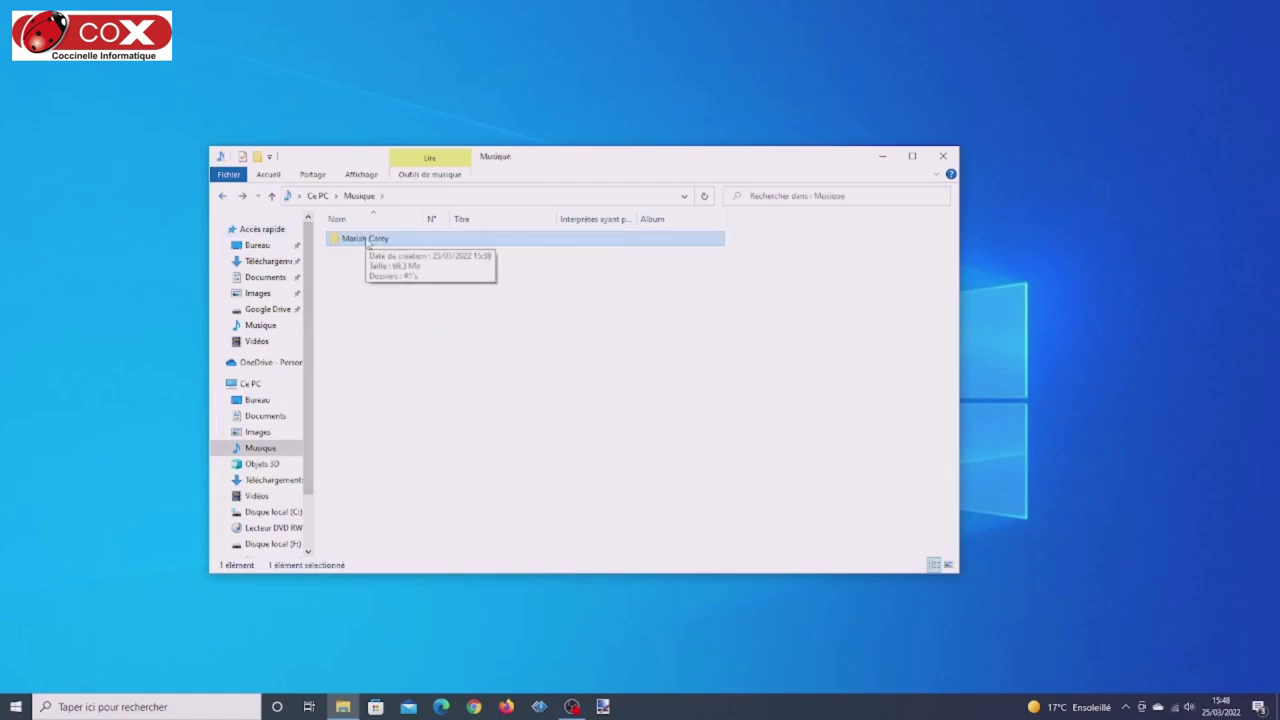
{"action": "right_click", "coordinate": [366, 241]}
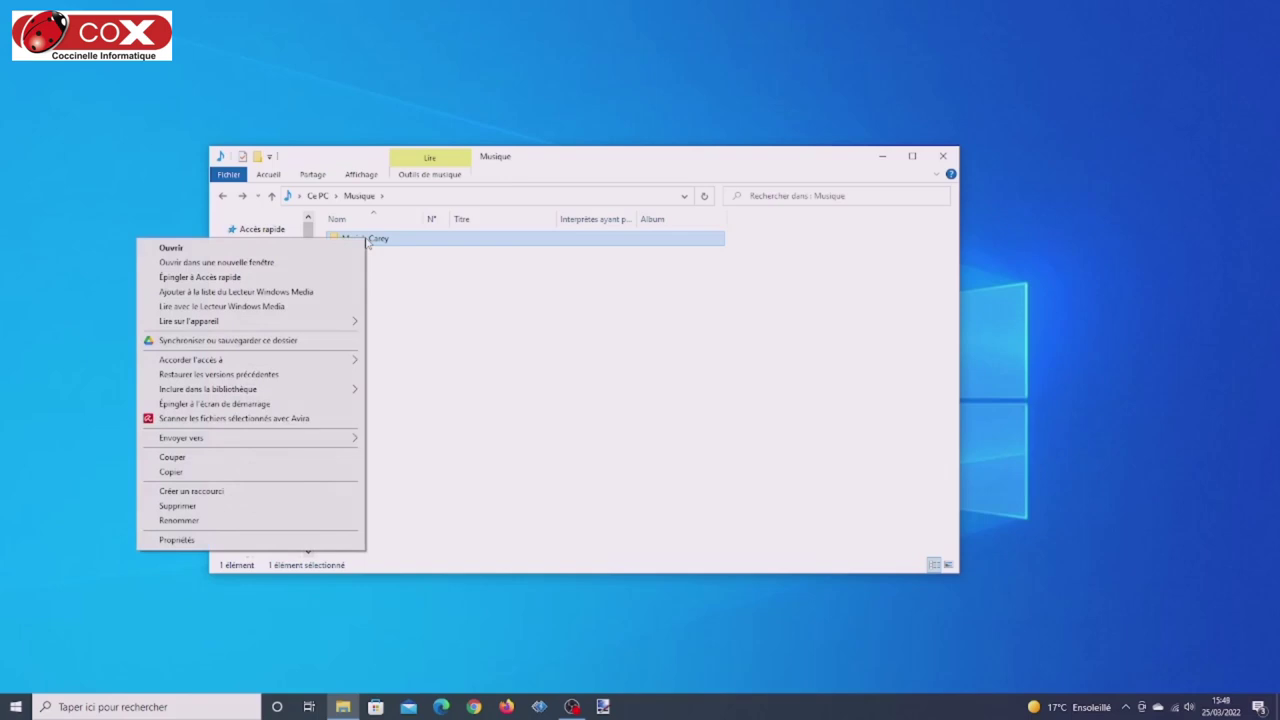
{"action": "left_click", "coordinate": [182, 473]}
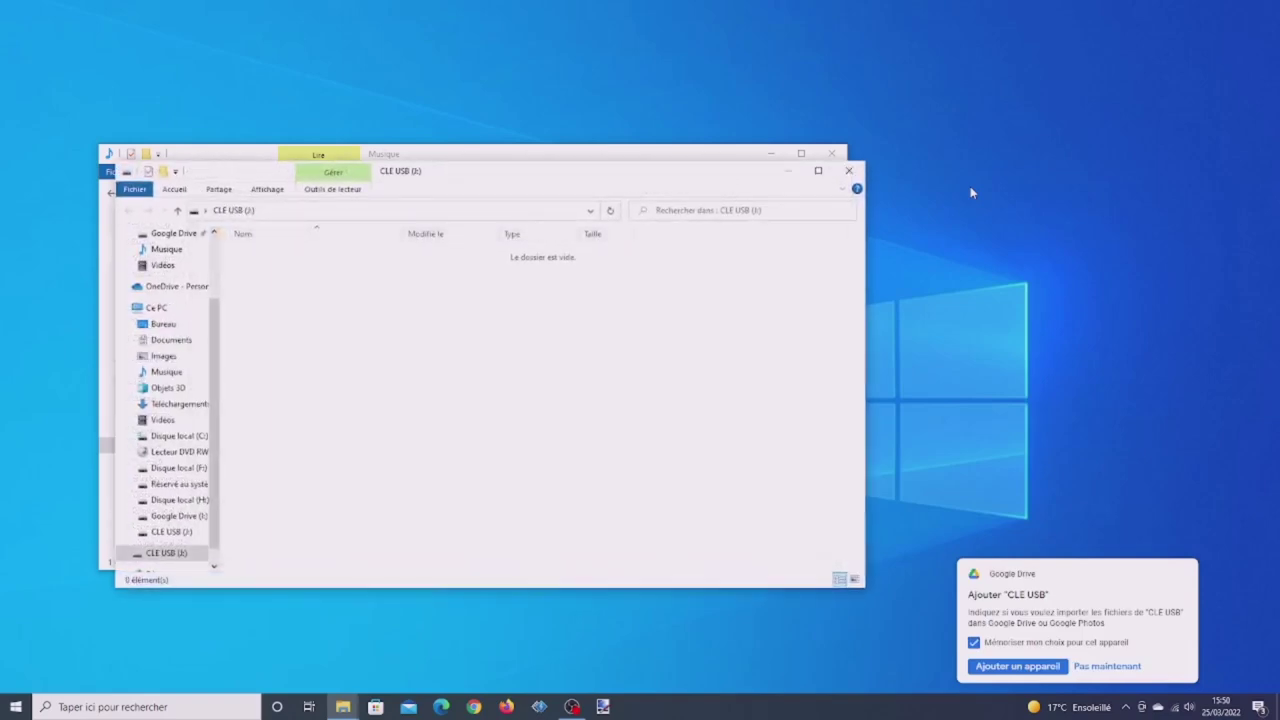
- Decline Google Drive's offer to add the USB drive and move the CLE USB window clear of the Musique folder contents
{"action": "left_click", "coordinate": [1118, 667]}
{"action": "left_click_drag", "start_coordinate": [586, 163], "coordinate": [999, 102]}
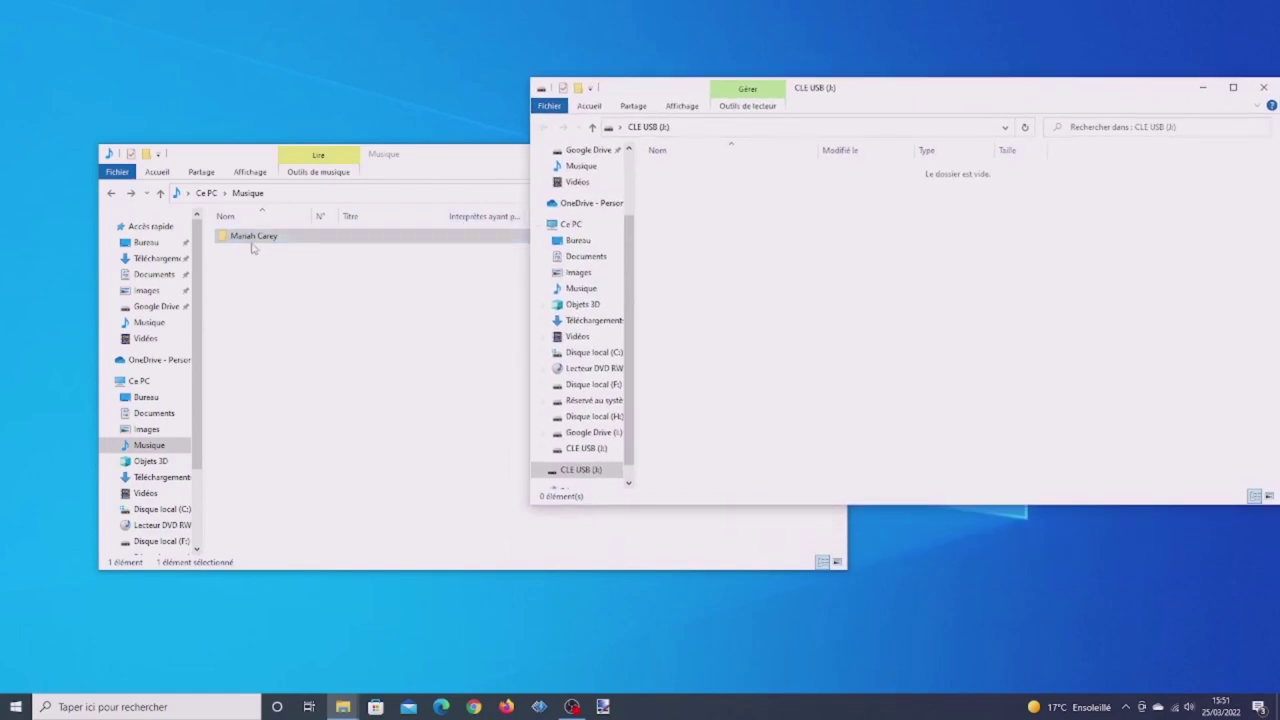
- Paste the copied Mariah Carey folder onto the CLE USB drive and delete it again
{"action": "right_click", "coordinate": [726, 186]}
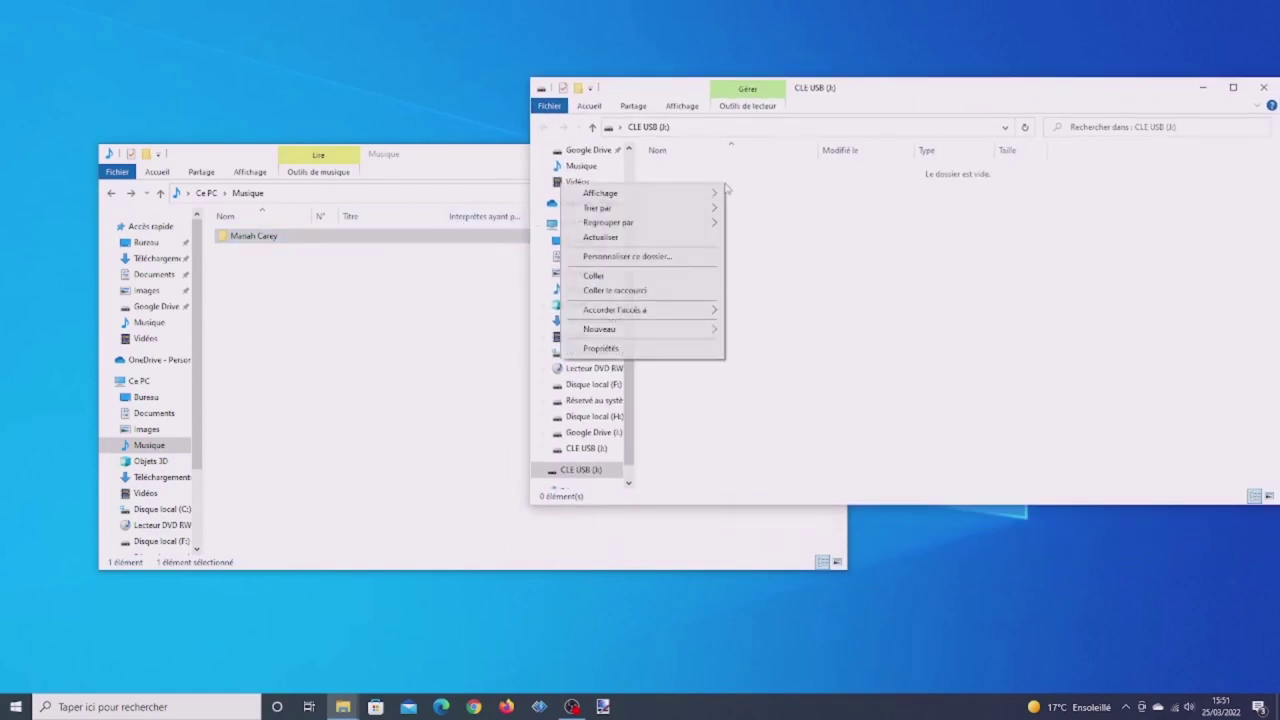
{"action": "left_click", "coordinate": [635, 276]}
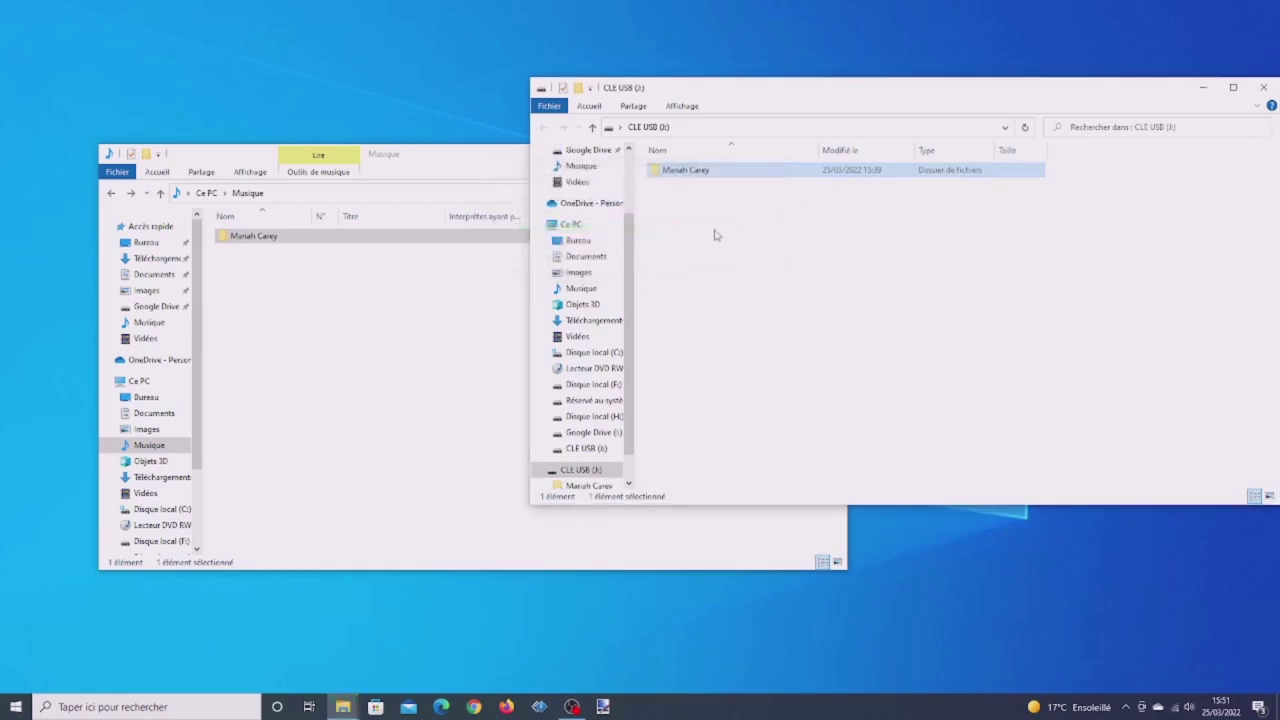
{"action": "key", "text": "Delete"}
- Copy the Mariah Carey folder from the Musique window directly into the CLE USB window
{"action": "left_click", "coordinate": [310, 279]}
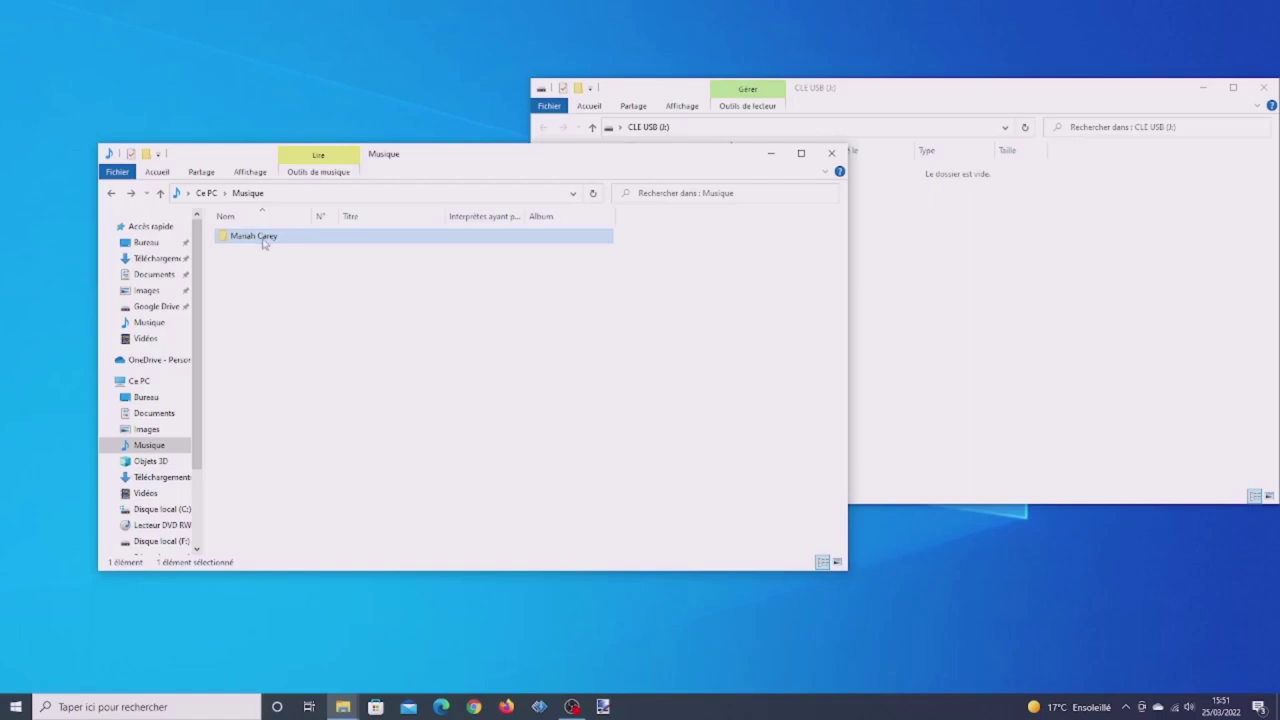
{"action": "left_click_drag", "start_coordinate": [264, 242], "coordinate": [970, 317]}
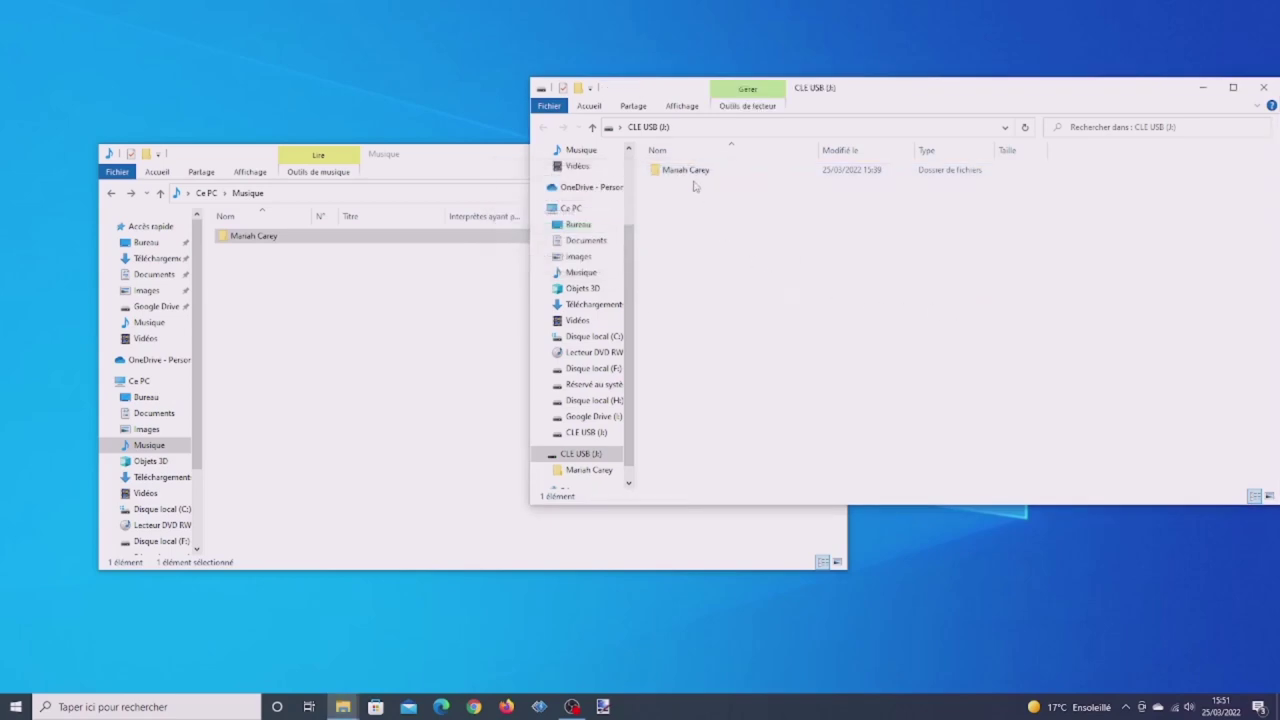
- Inspect the tracks in the copied "#1's" album folder on the USB drive and return to the drive's root
{"action": "double_click", "coordinate": [690, 170]}
{"action": "double_click", "coordinate": [697, 172]}
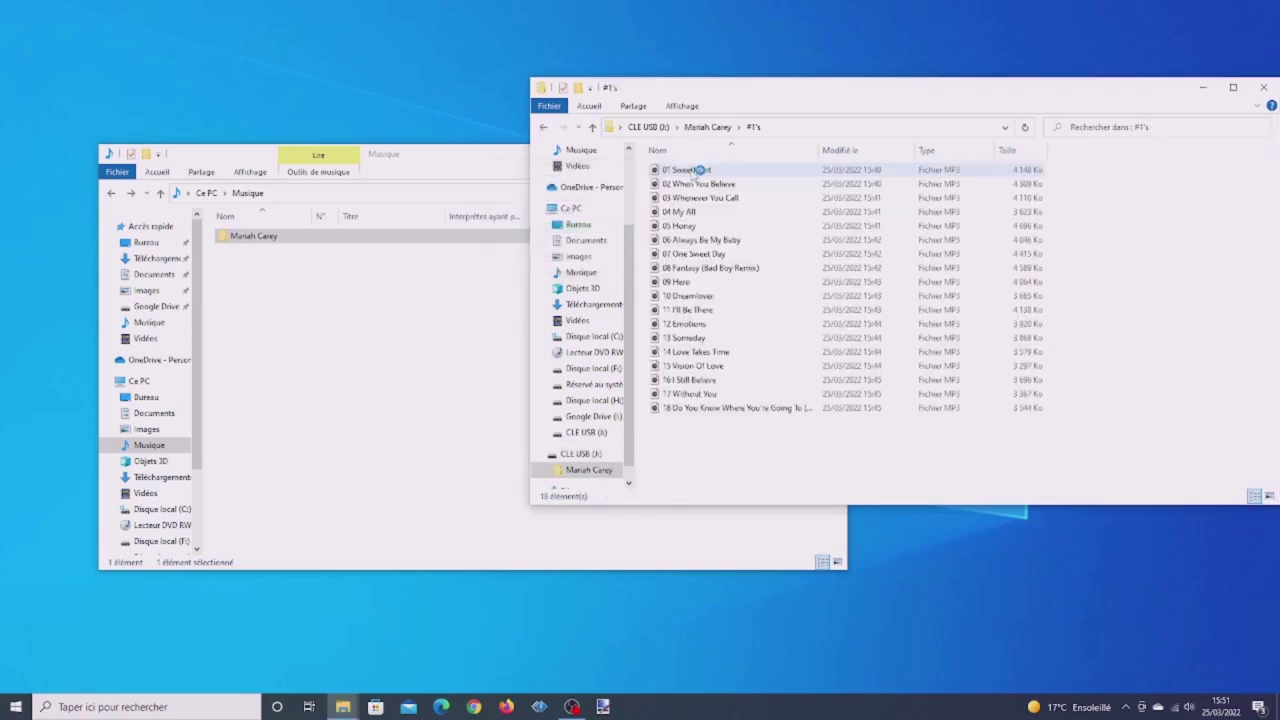
{"action": "left_click", "coordinate": [545, 127]}
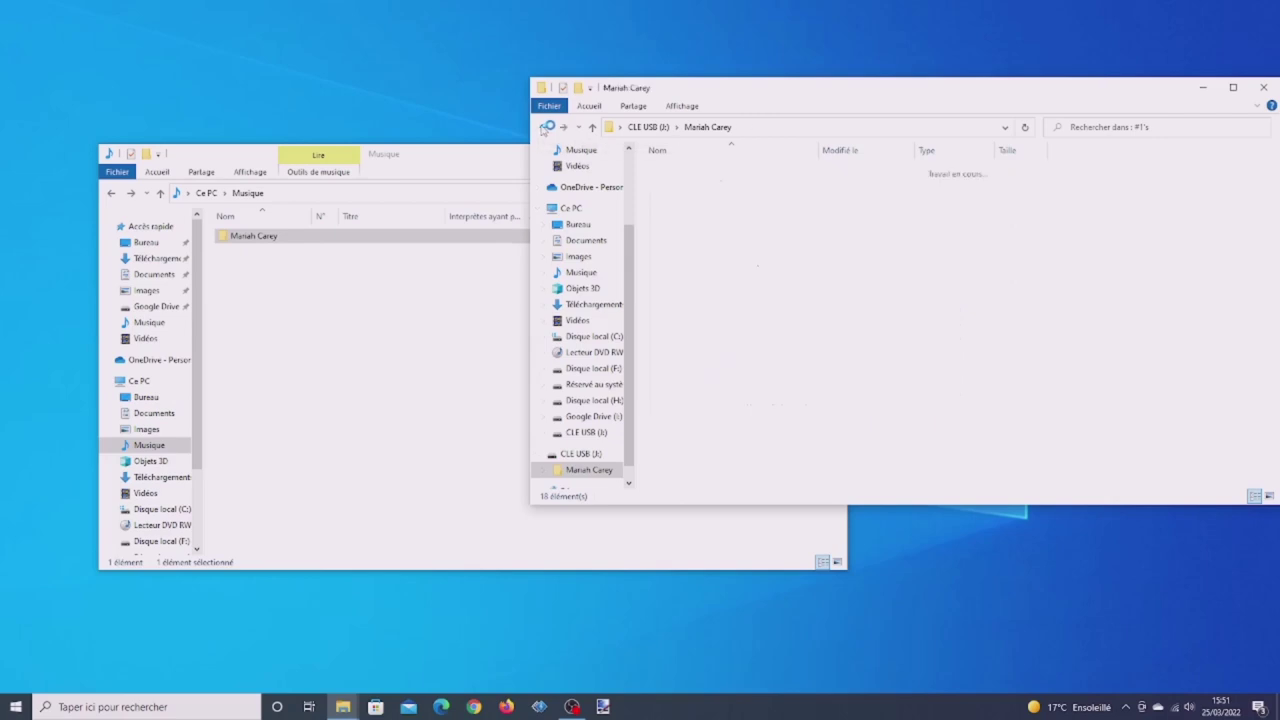
{"action": "left_click", "coordinate": [544, 128]}
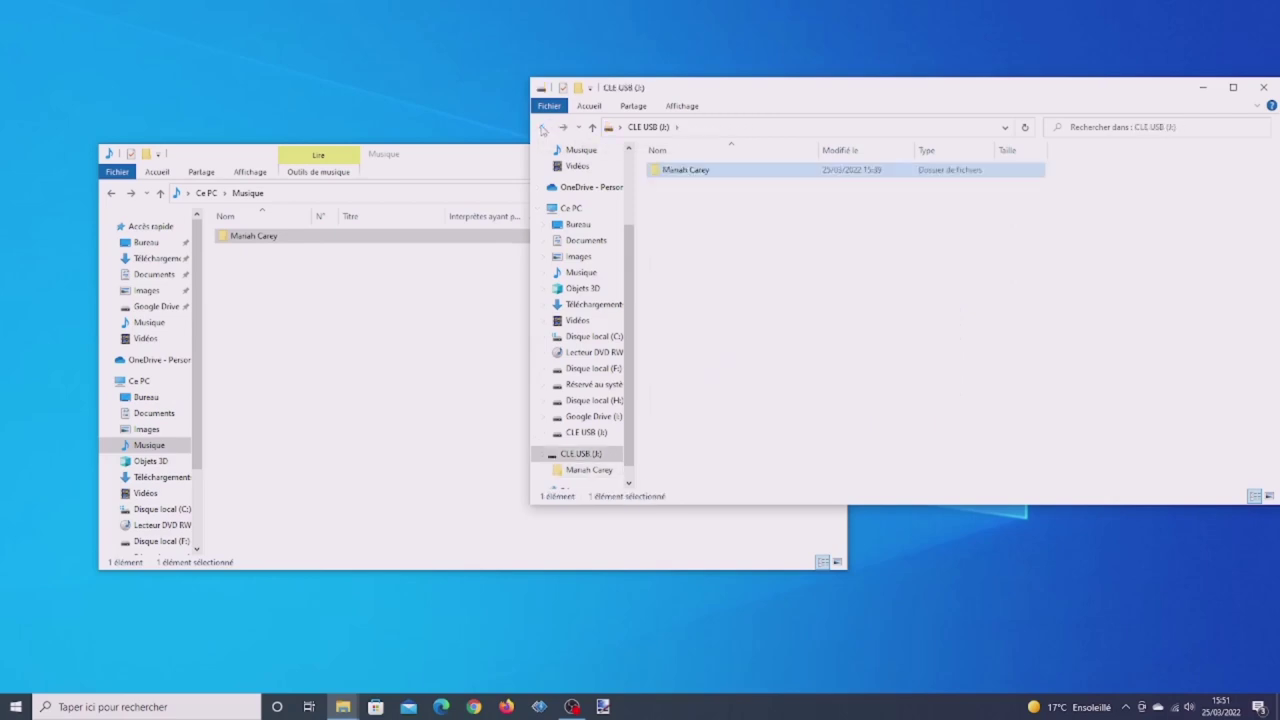
- Close the CLE USB and Musique windows
{"action": "left_click_drag", "start_coordinate": [903, 96], "coordinate": [741, 100]}
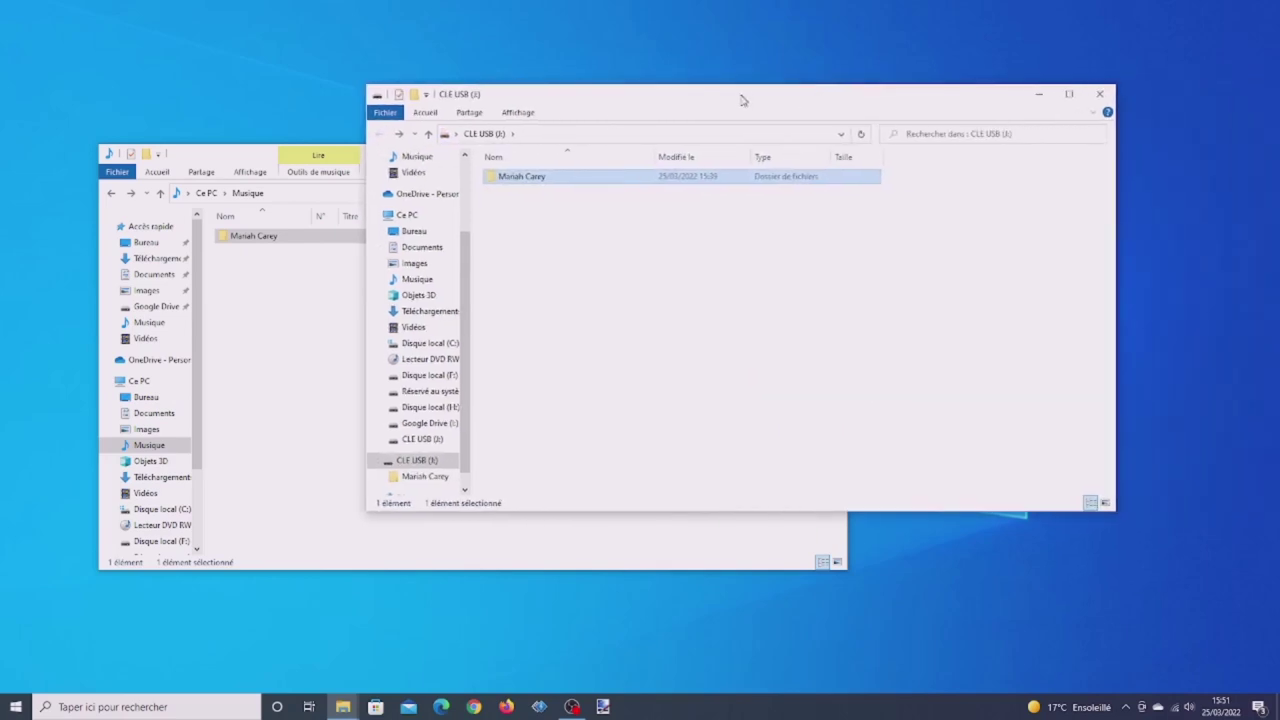
{"action": "left_click", "coordinate": [1099, 96]}
{"action": "left_click", "coordinate": [831, 155]}
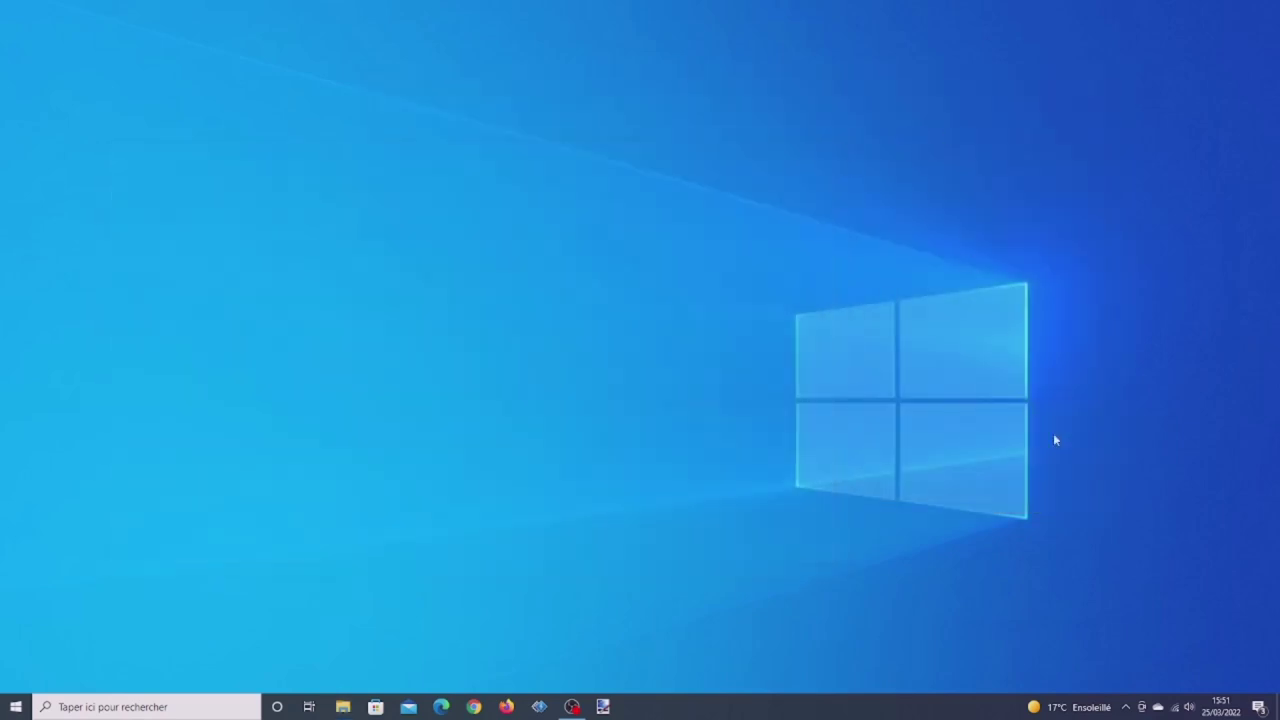
- Safely eject the ADATA USB Flash Drive
{"action": "left_click", "coordinate": [1126, 707]}
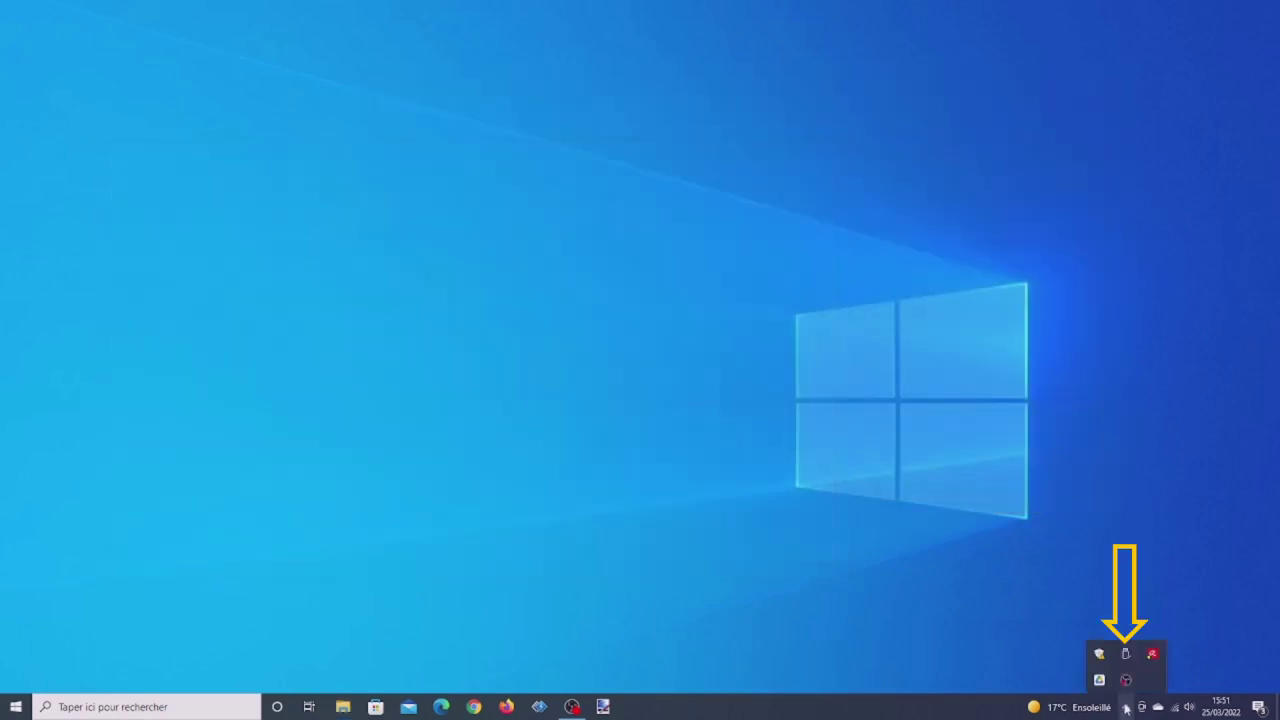
{"action": "left_click", "coordinate": [1126, 655]}
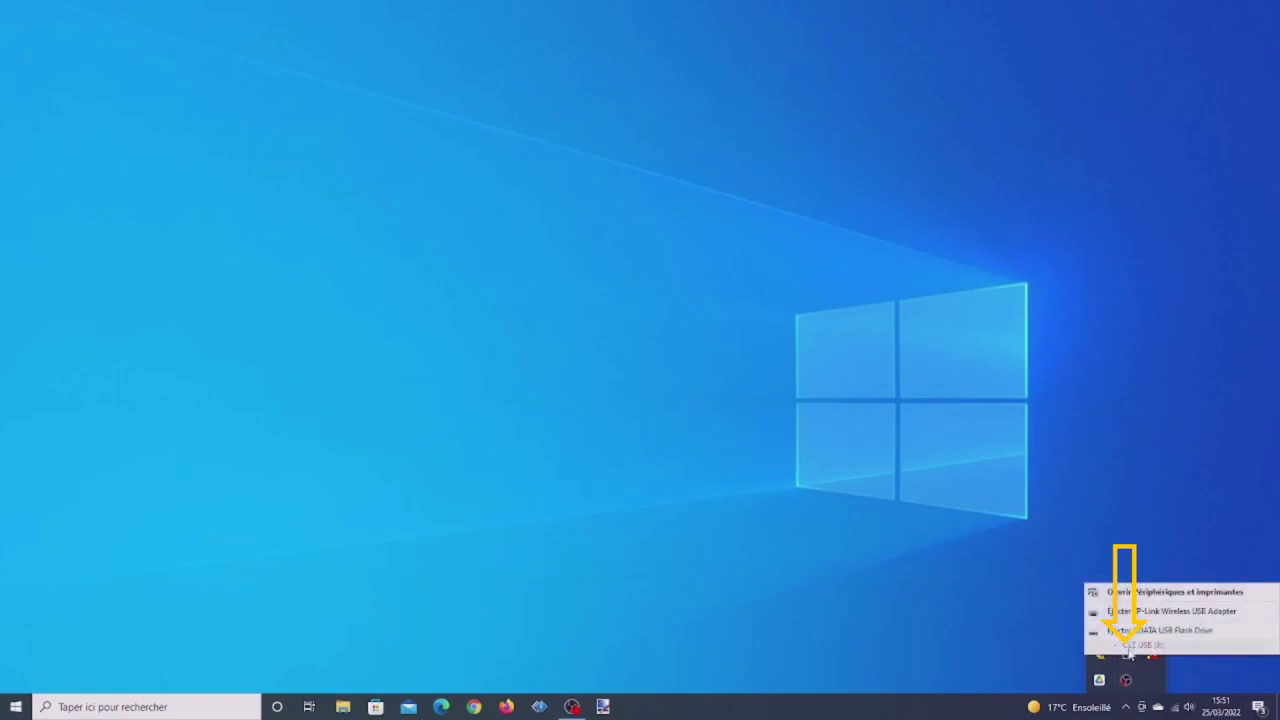
{"action": "left_click", "coordinate": [1132, 631]}
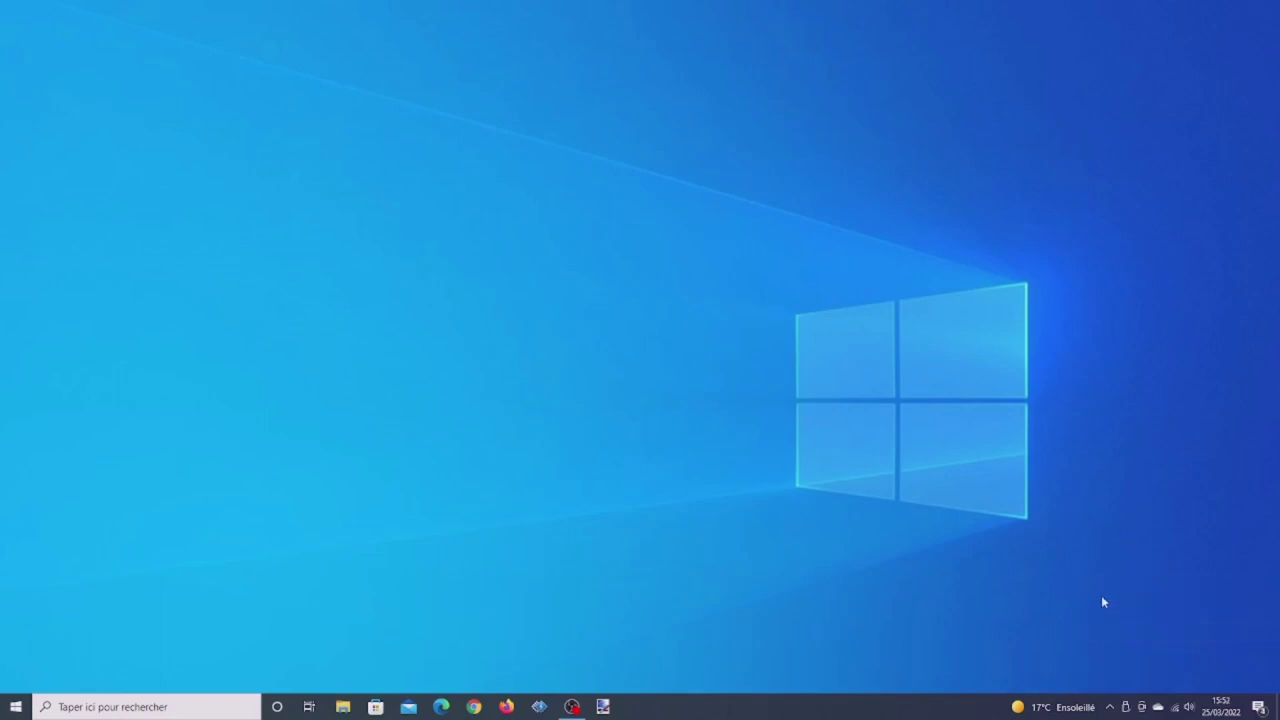